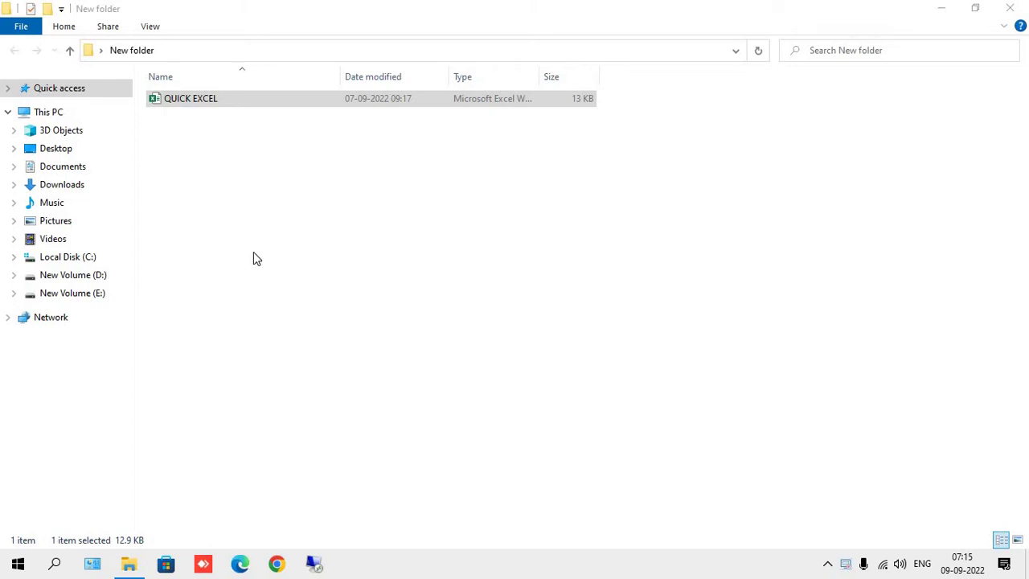
# Create a new Microsoft Excel worksheet named Excel in the current folder and open it in a maximized window
pyautogui.rightClick(267, 178)
pyautogui.moveTo(398, 338)
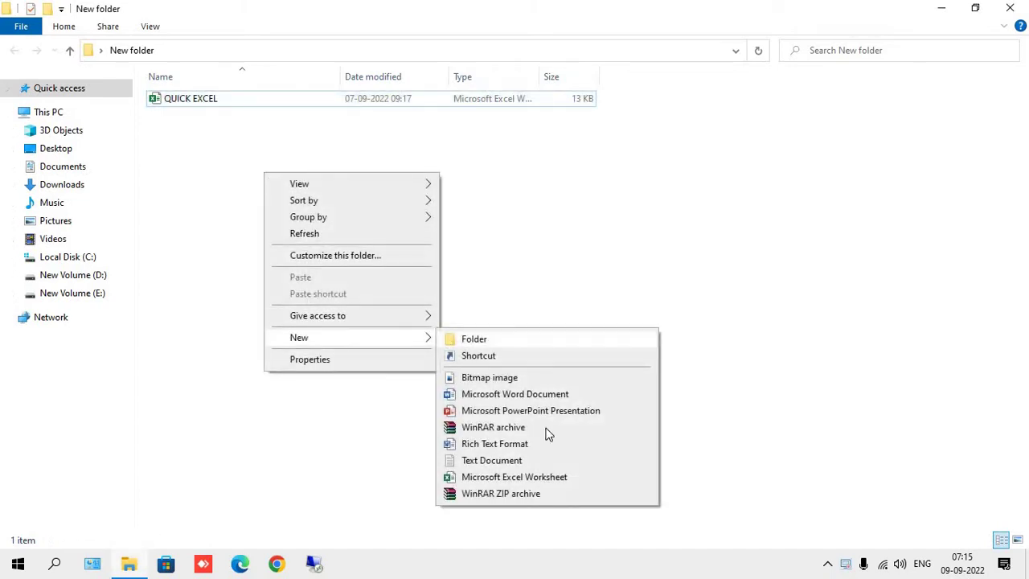
pyautogui.click(539, 481)
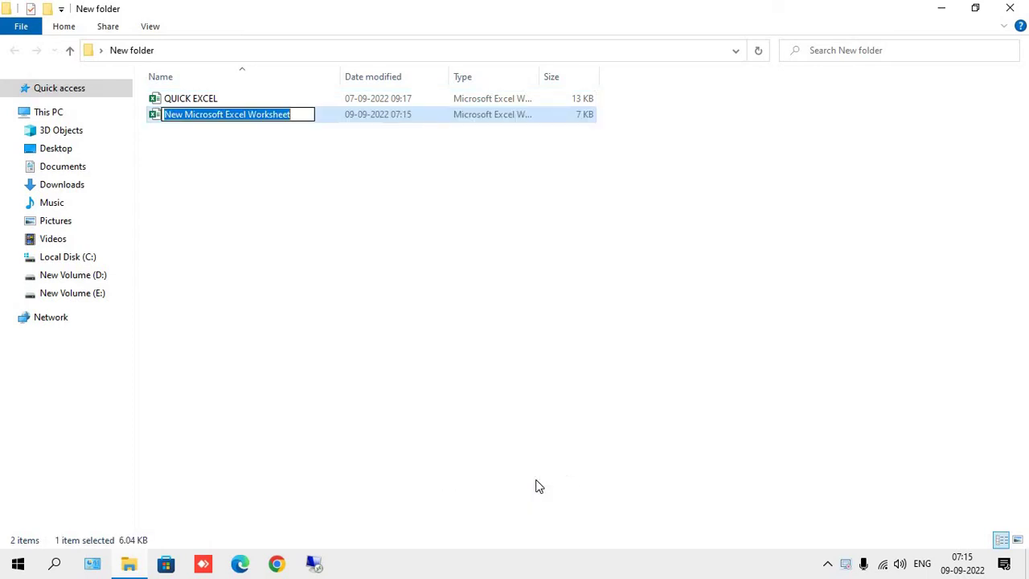
pyautogui.write('Excel')
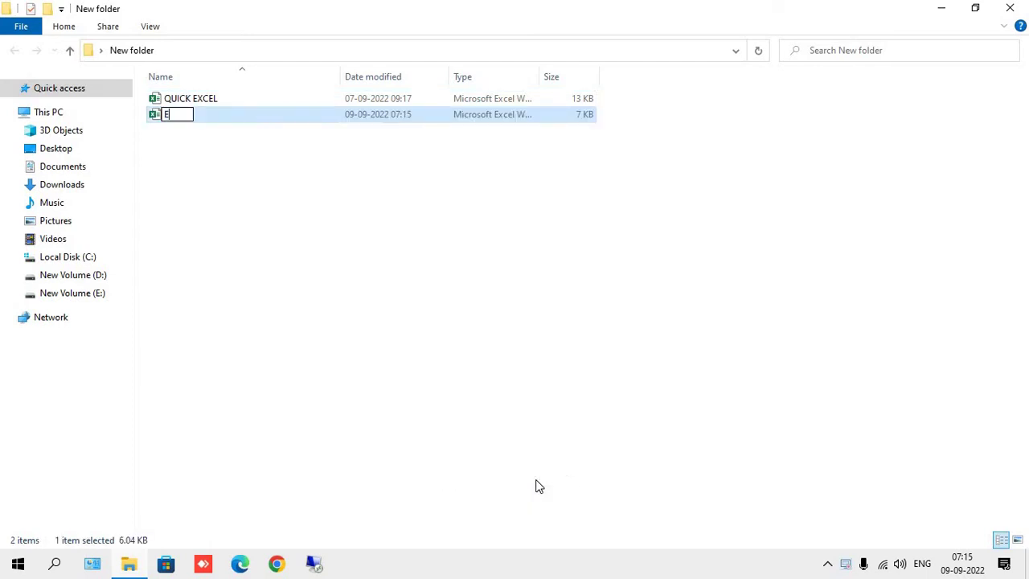
pyautogui.press('Return')
pyautogui.press('Return')
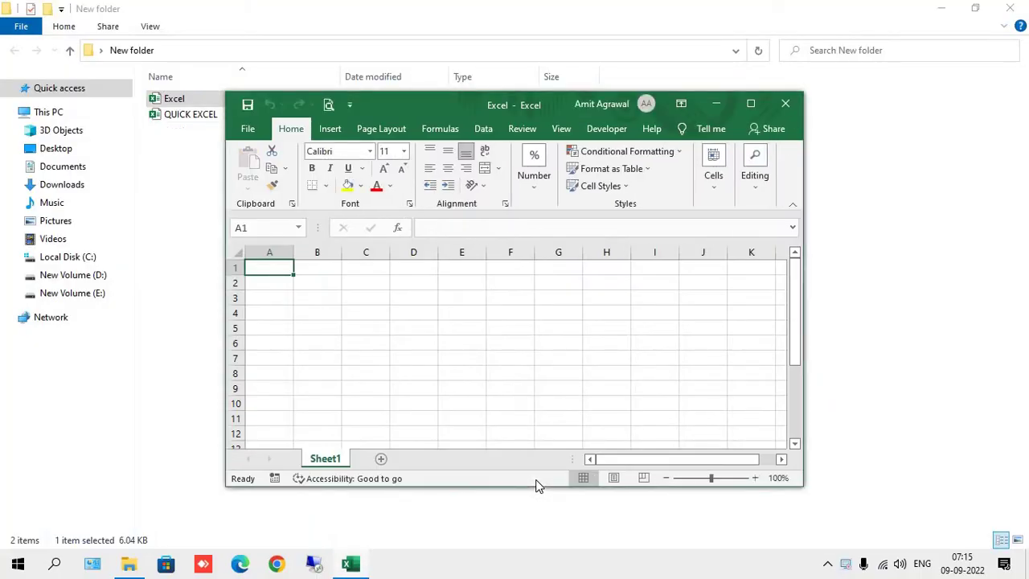
pyautogui.click(752, 104)
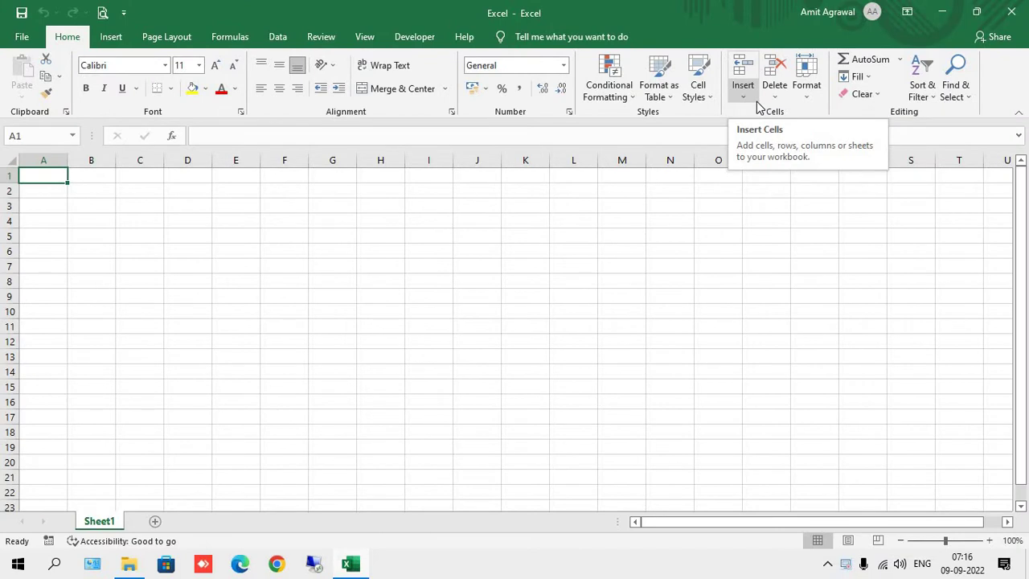
pyautogui.press('Down')
pyautogui.press('Down')
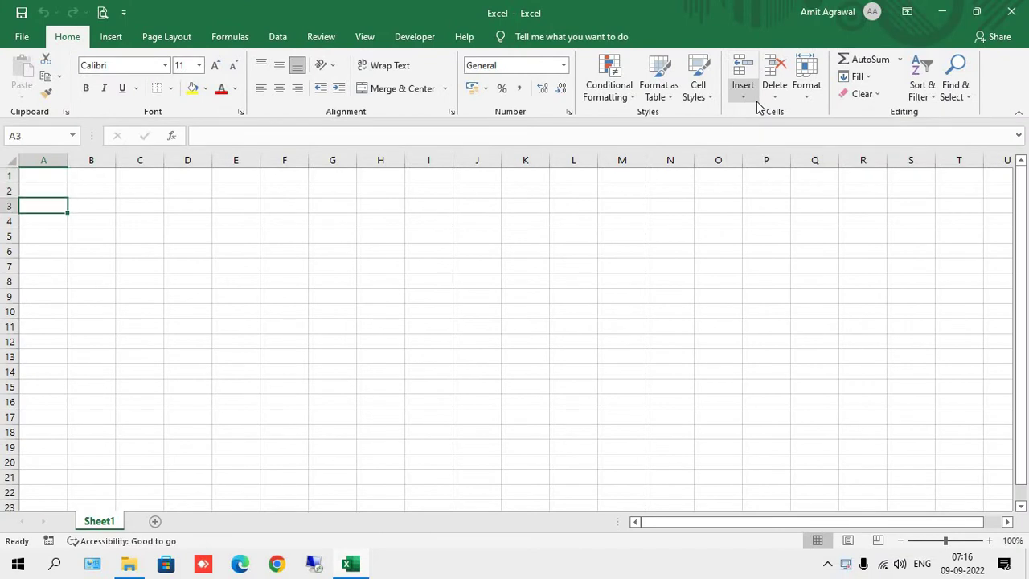
pyautogui.press('Right')
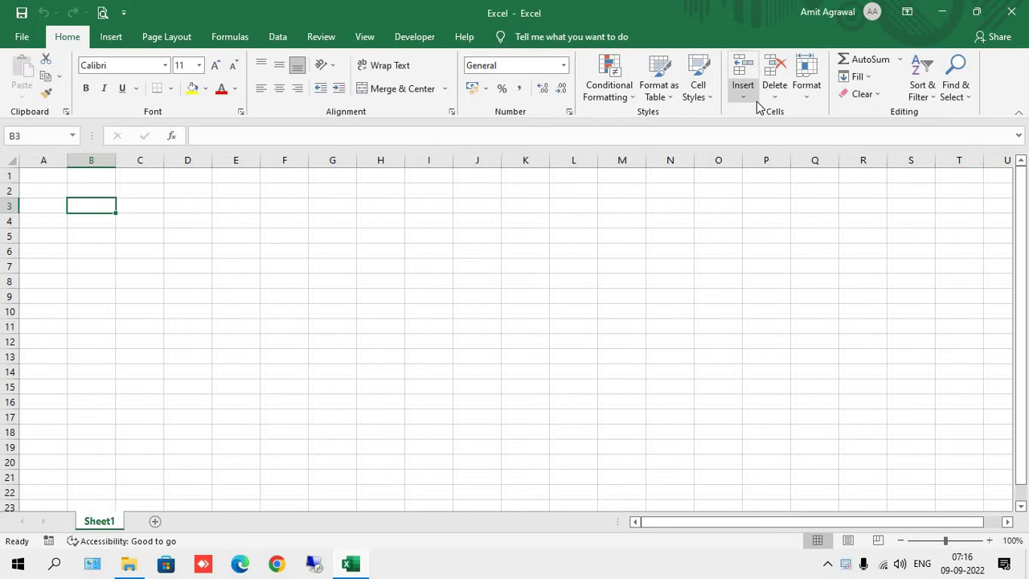
pyautogui.press('Up')
pyautogui.press('Up')
pyautogui.press('Left')
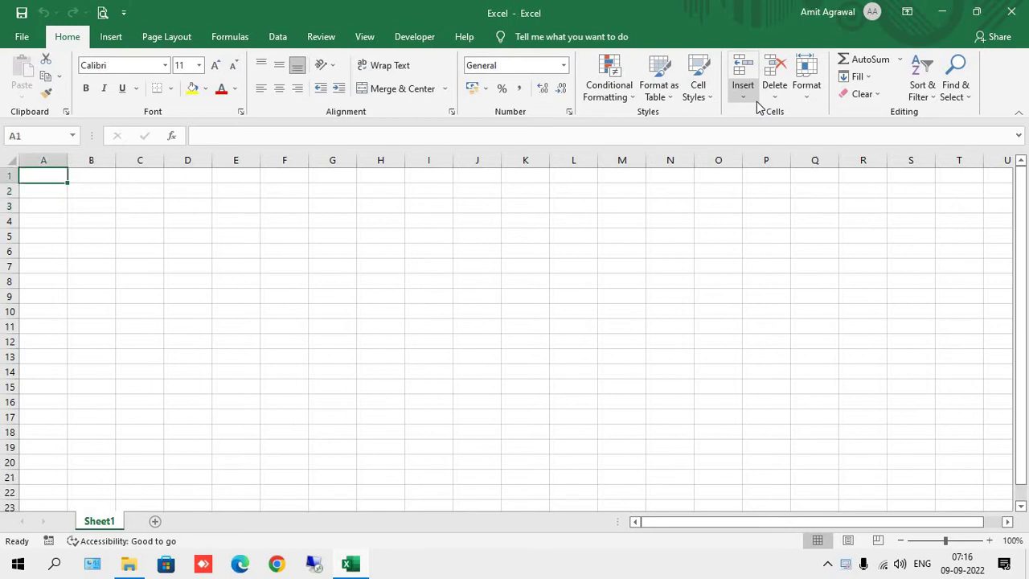
# Enter the title Monthly Budget in cell A1 and the heading Expenses in cell A3
pyautogui.write('Monthly ')
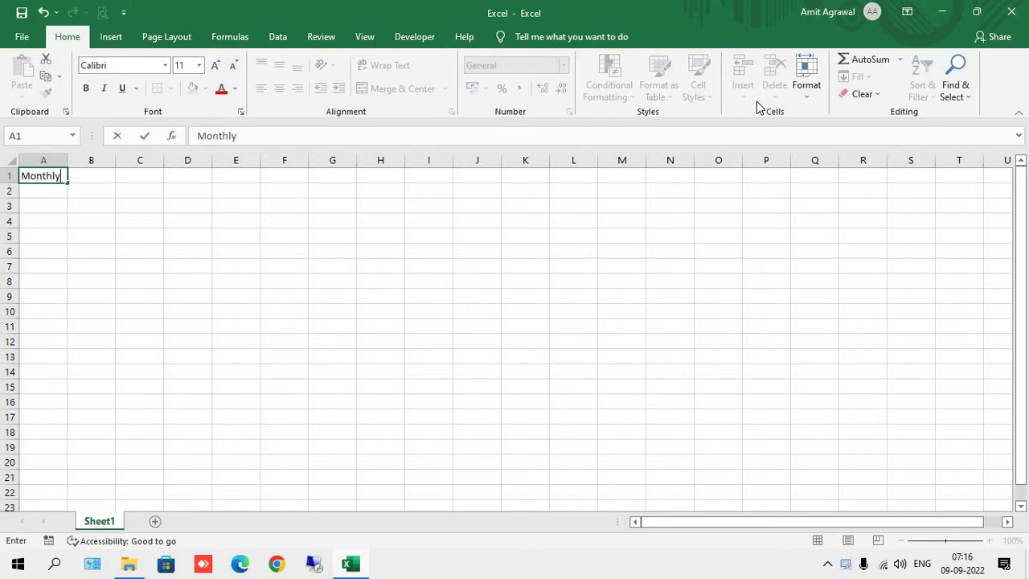
pyautogui.write('Budget')
pyautogui.press('Return')
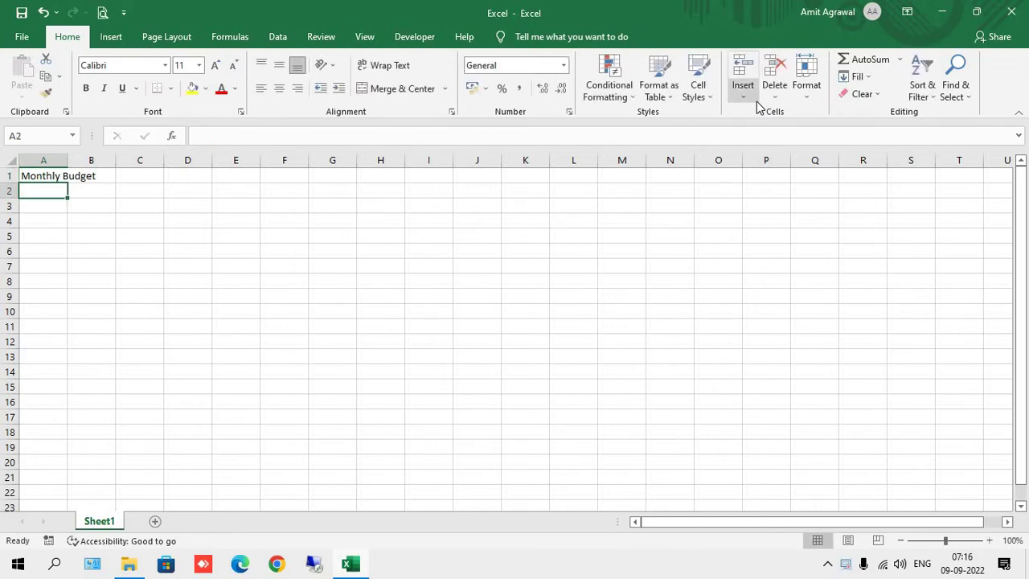
pyautogui.press('Return')
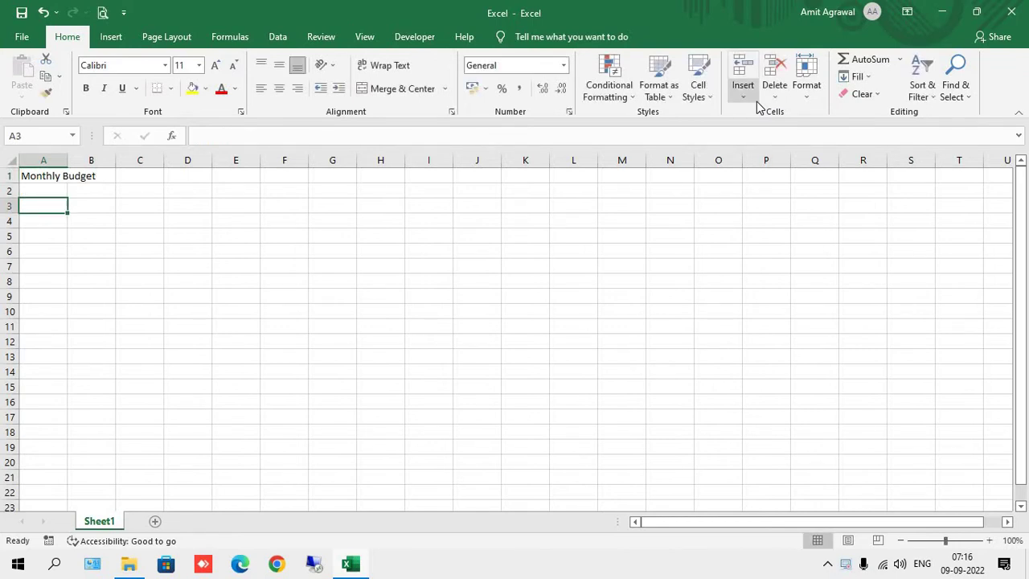
pyautogui.write('Exp')
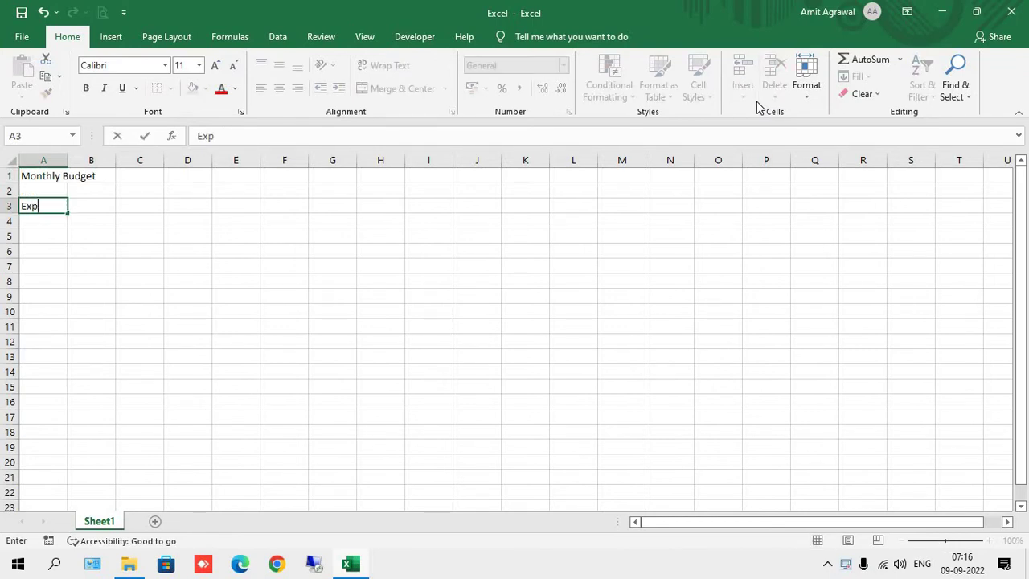
pyautogui.write('enses')
pyautogui.press('Return')
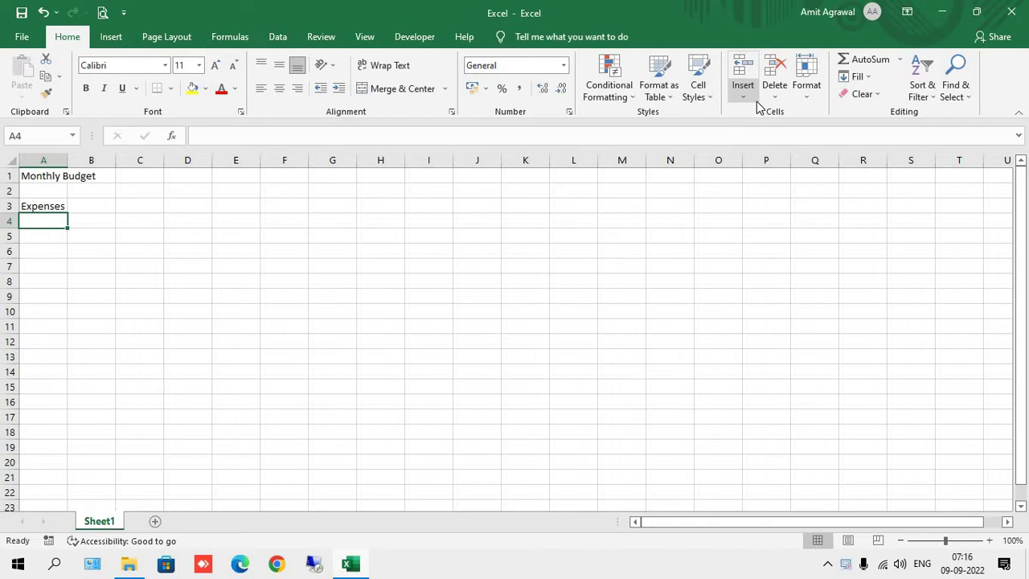
# Enter the expense categories Rent and Electricity in cells A4 and A5
pyautogui.write('RE')
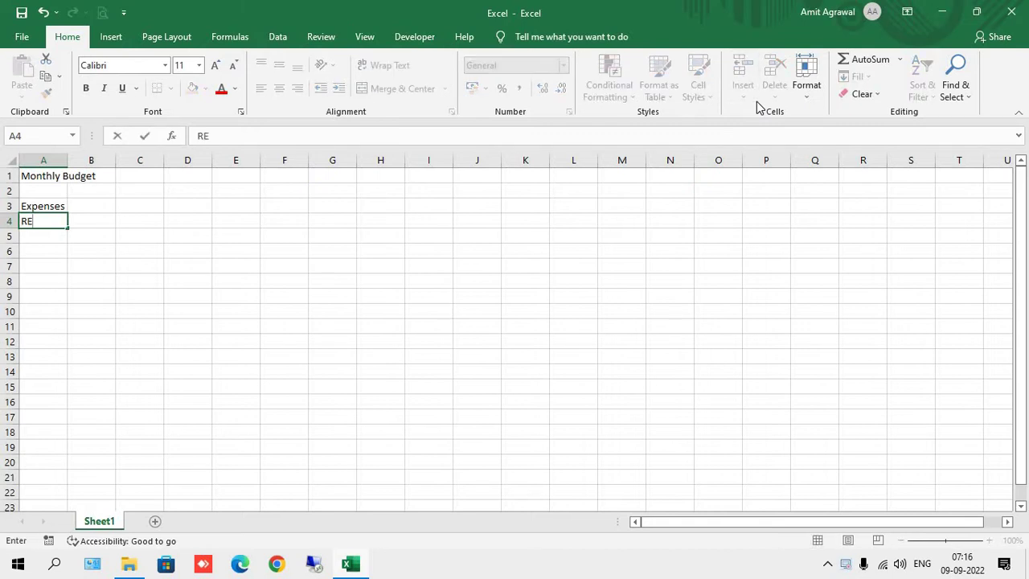
pyautogui.press('BackSpace')
pyautogui.write('ent')
pyautogui.press('Return')
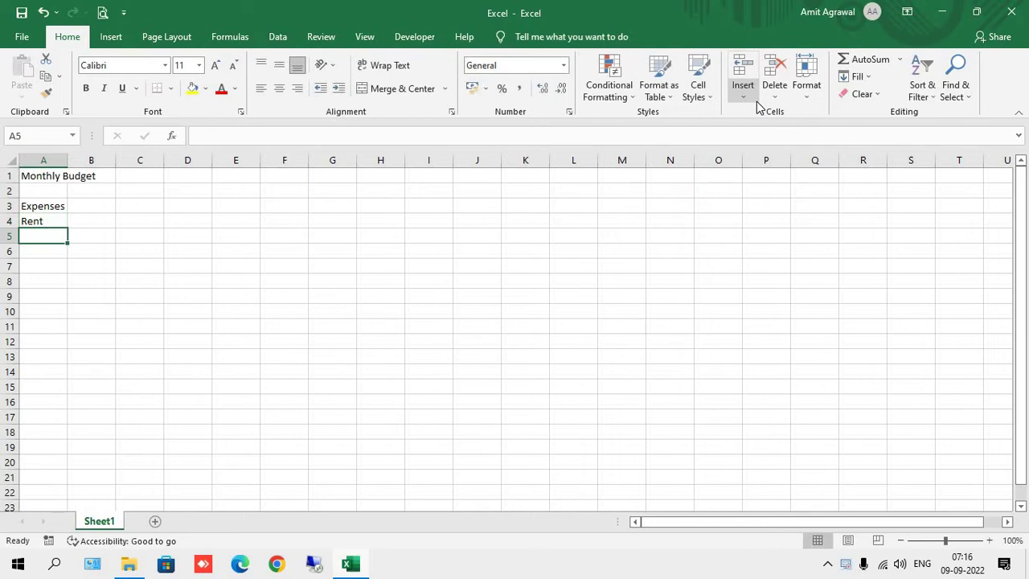
pyautogui.write('Elec')
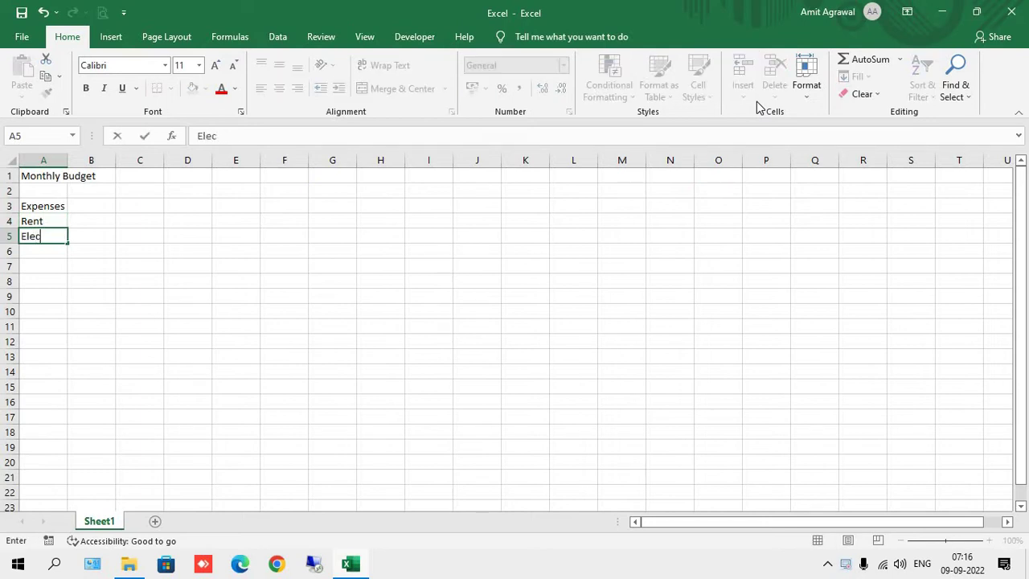
pyautogui.write('triicty')
pyautogui.press('BackSpace')
pyautogui.press('BackSpace')
pyautogui.press('BackSpace')
pyautogui.press('BackSpace')
pyautogui.write('city')
pyautogui.press('Return')
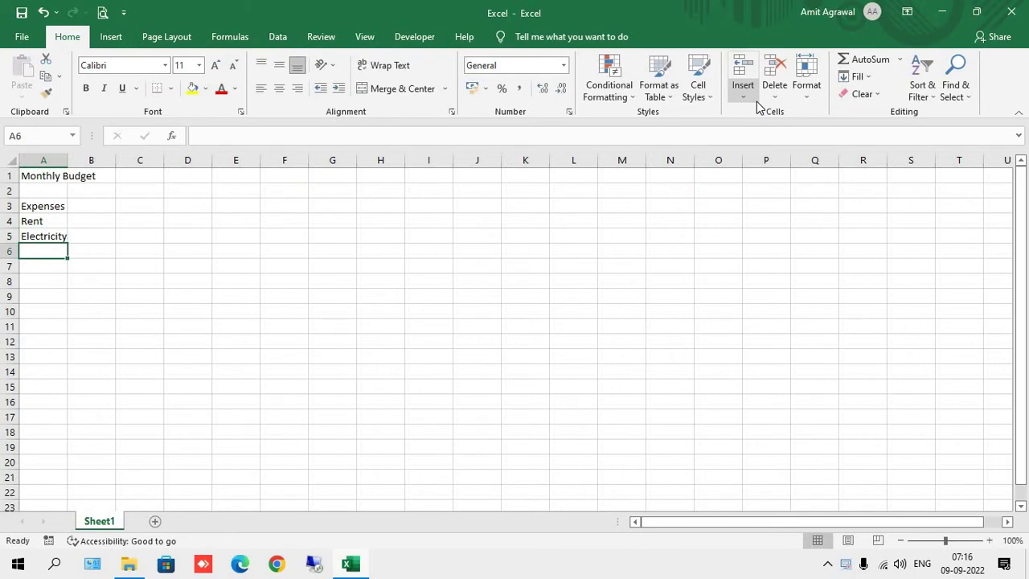
# Add the expense categories Grociries, Fuel and Others in cells A6 to A8
pyautogui.write('Groci')
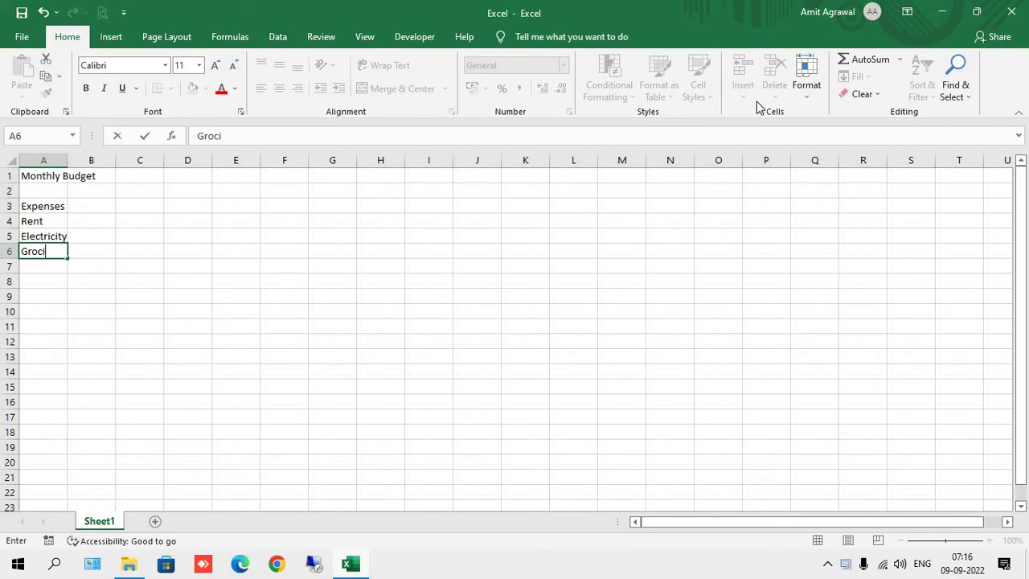
pyautogui.press('BackSpace')
pyautogui.write('ries')
pyautogui.press('Return')
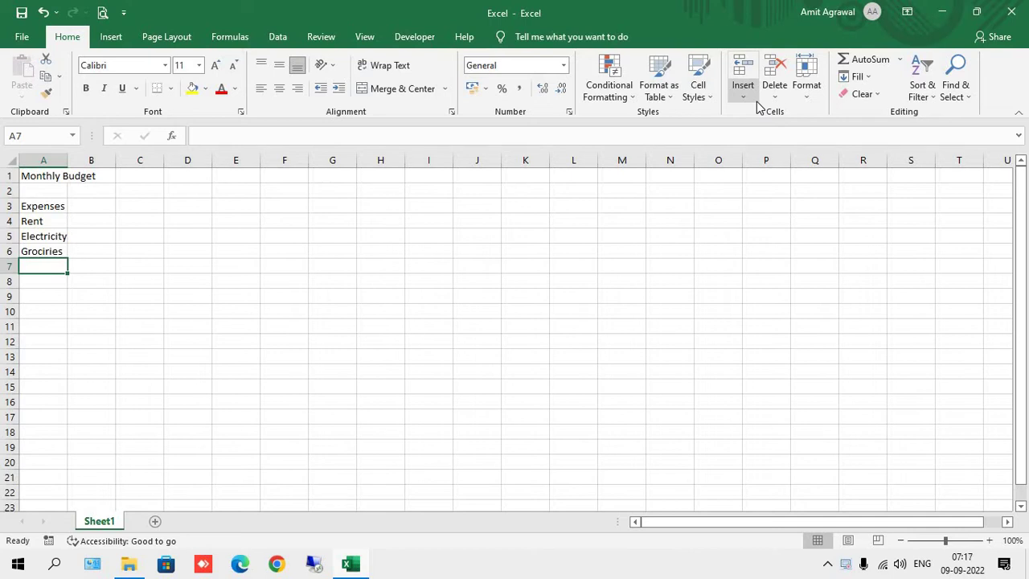
pyautogui.write('Fuel')
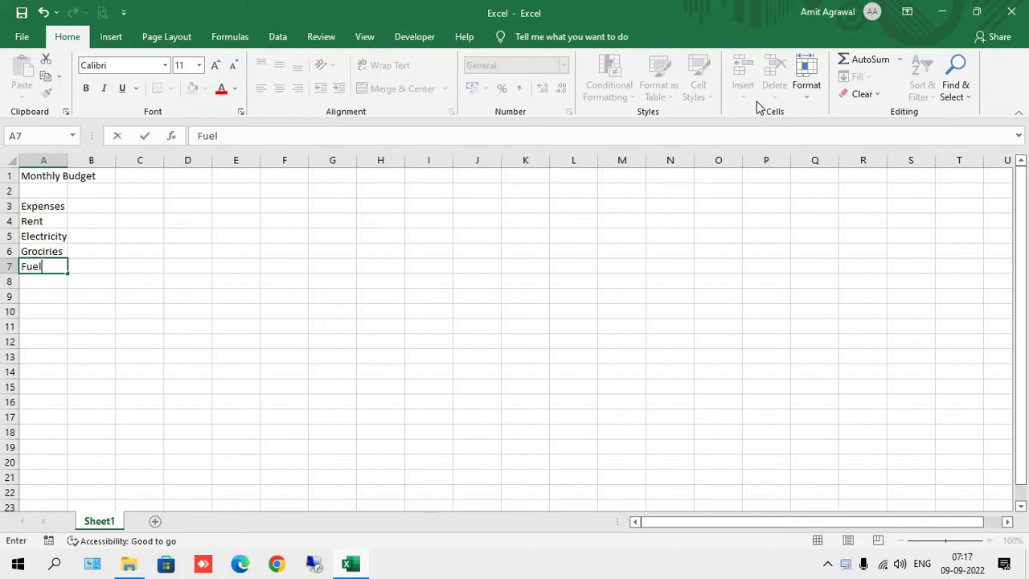
pyautogui.press('Return')
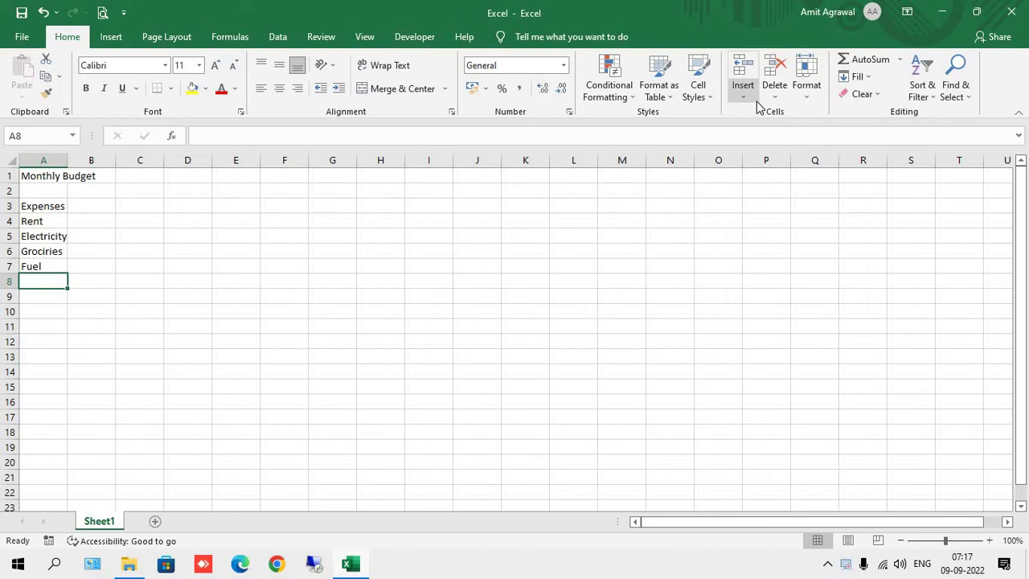
pyautogui.write('Others')
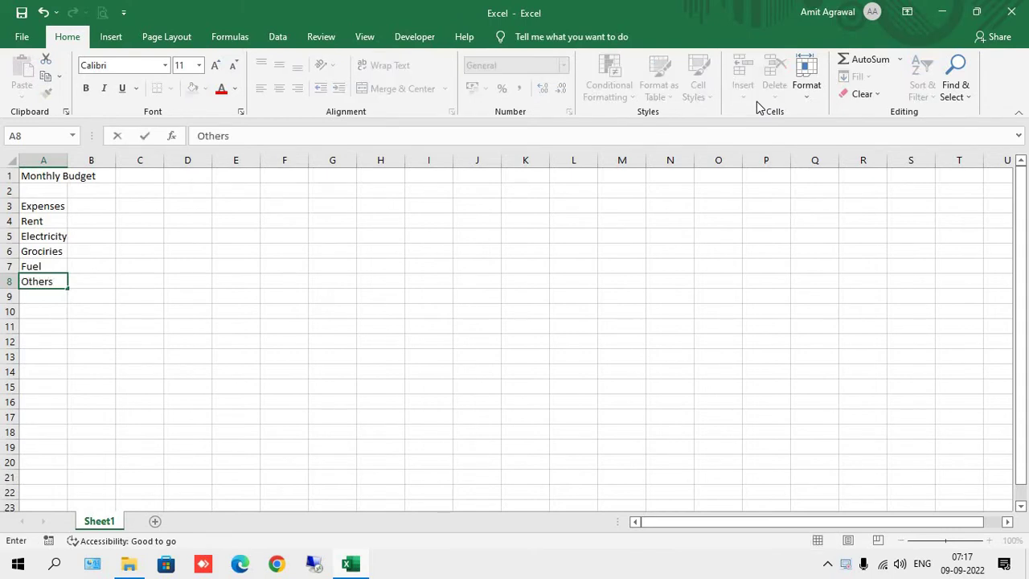
pyautogui.press('Tab')
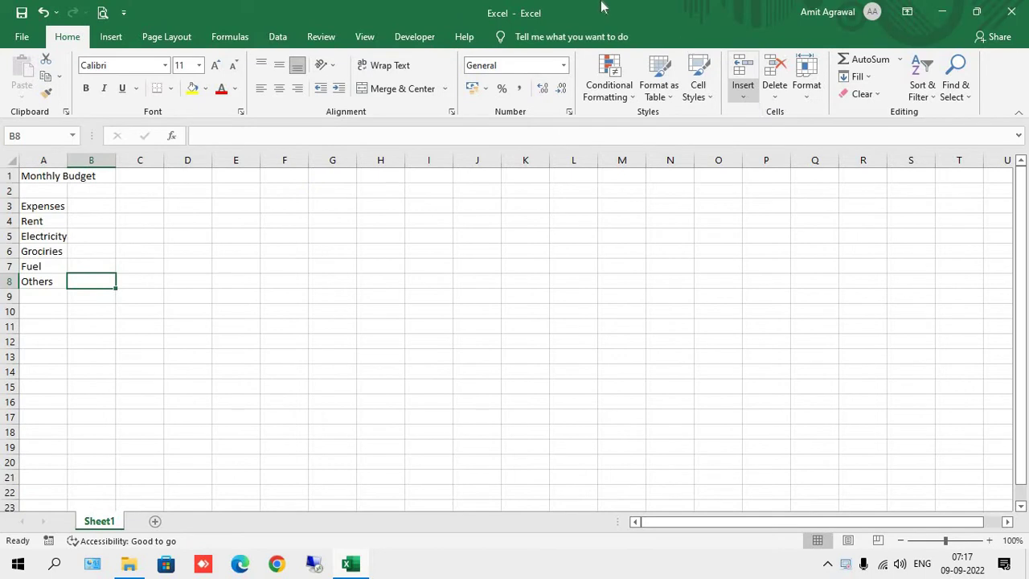
# Autofit column A to its contents and widen column B to about double its width
pyautogui.doubleClick(62, 159)
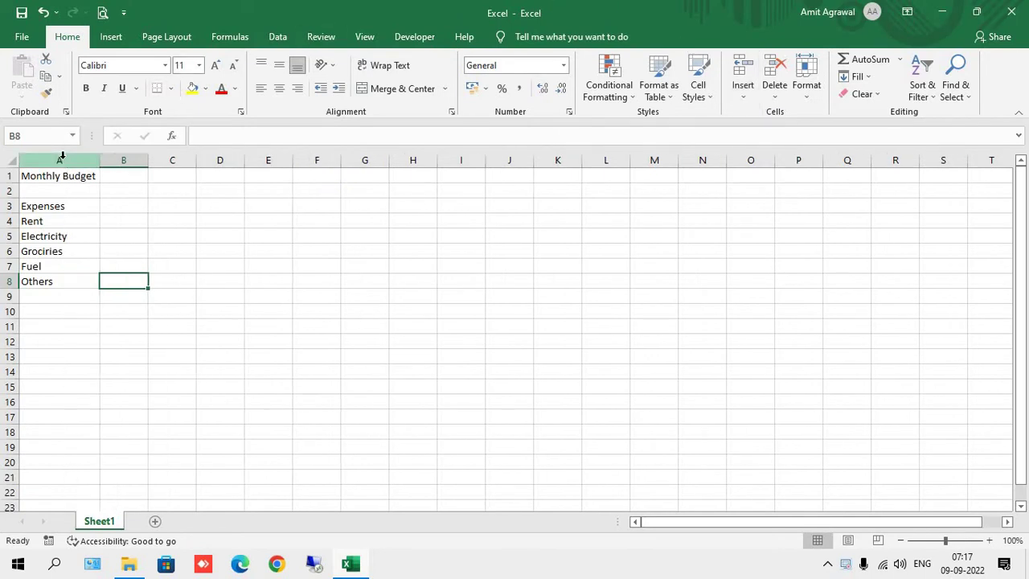
pyautogui.click(70, 201)
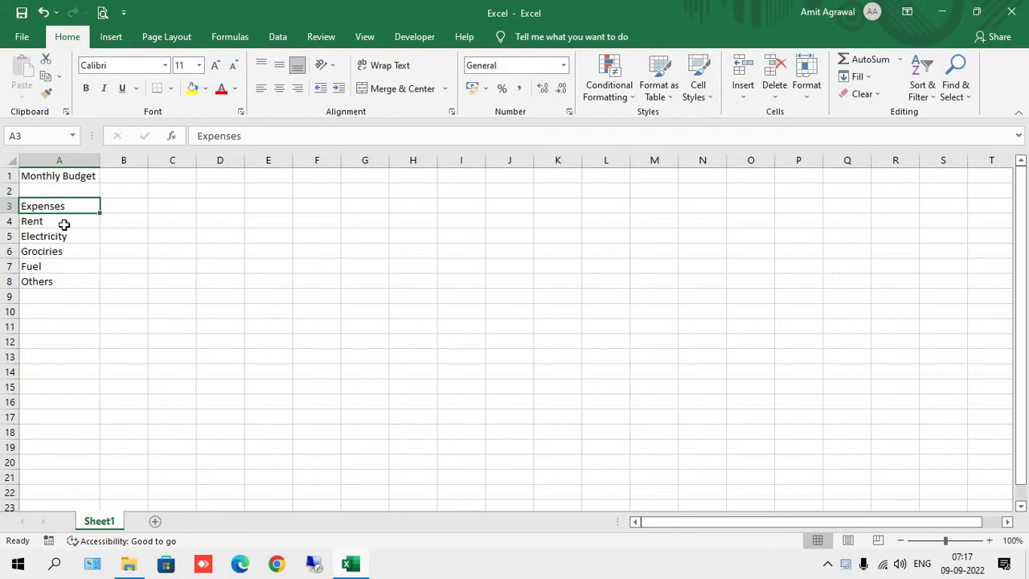
pyautogui.moveTo(63, 224); pyautogui.dragTo(69, 275)
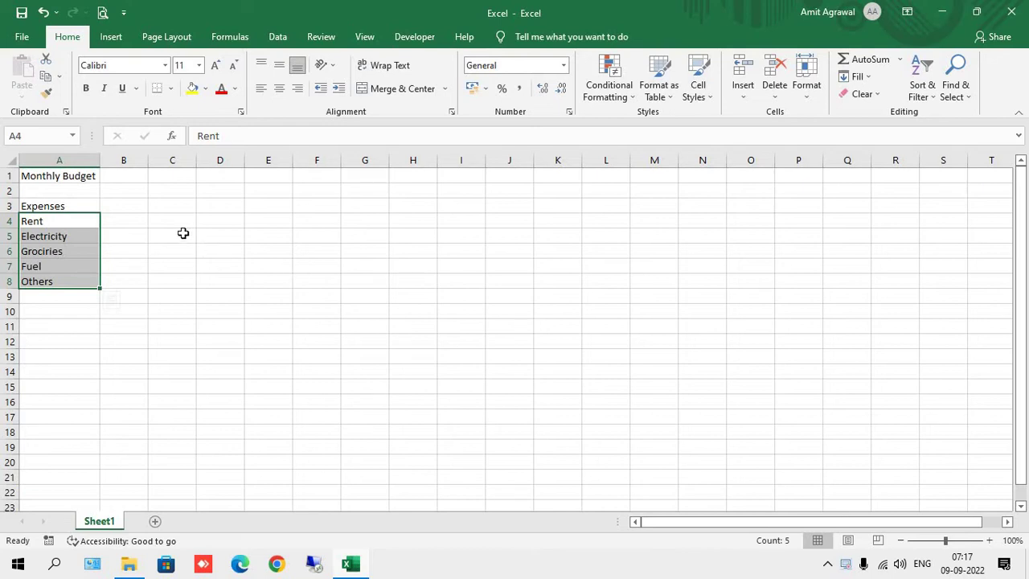
pyautogui.moveTo(149, 161); pyautogui.dragTo(200, 164)
# Enter the column headings Jul, Aug, Sep and Total in cells B3 to E3
pyautogui.click(146, 201)
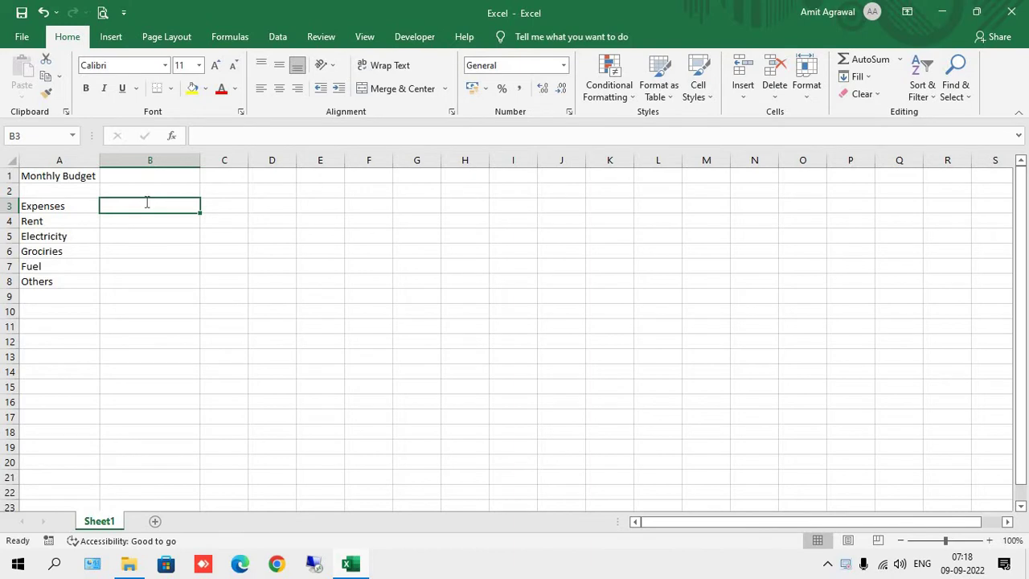
pyautogui.write('Jul')
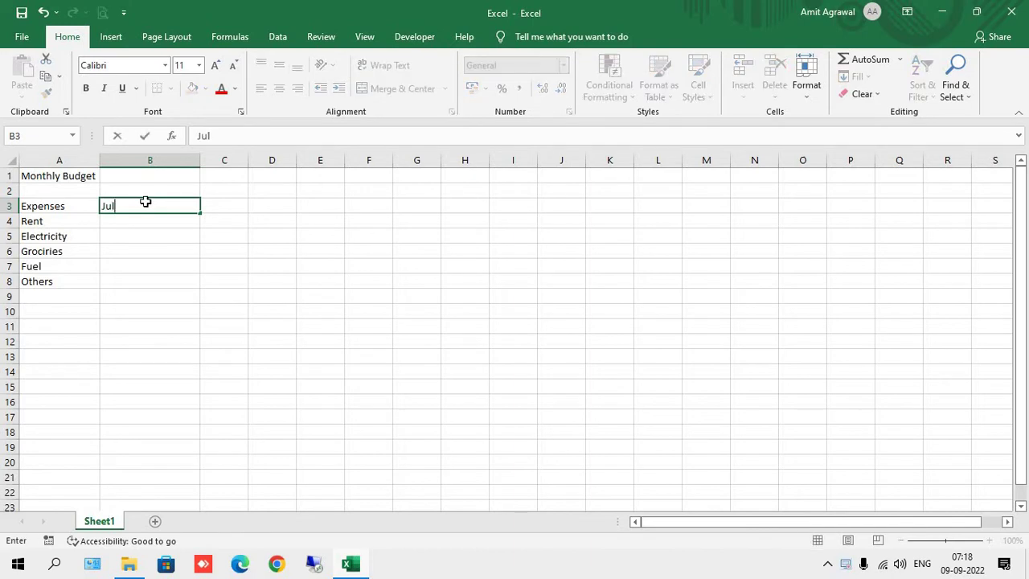
pyautogui.press('Tab')
pyautogui.write('Aug')
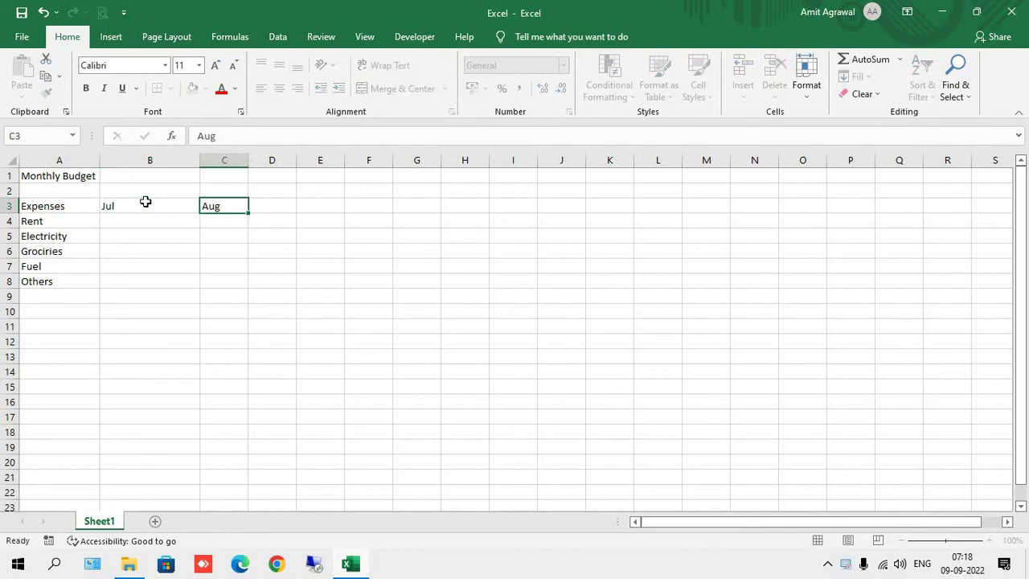
pyautogui.press('Tab')
pyautogui.write('Se')
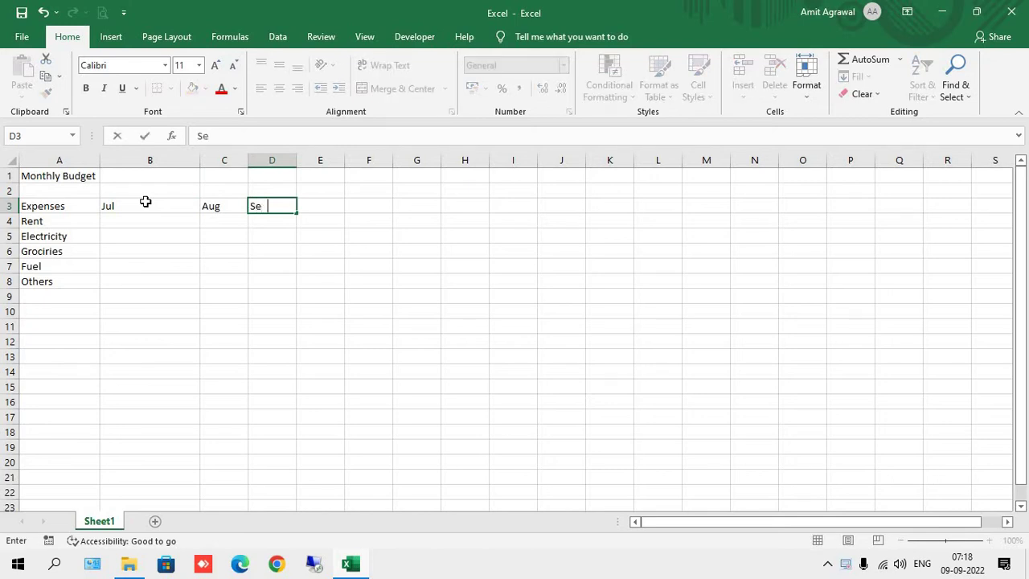
pyautogui.write('p')
pyautogui.press('Tab')
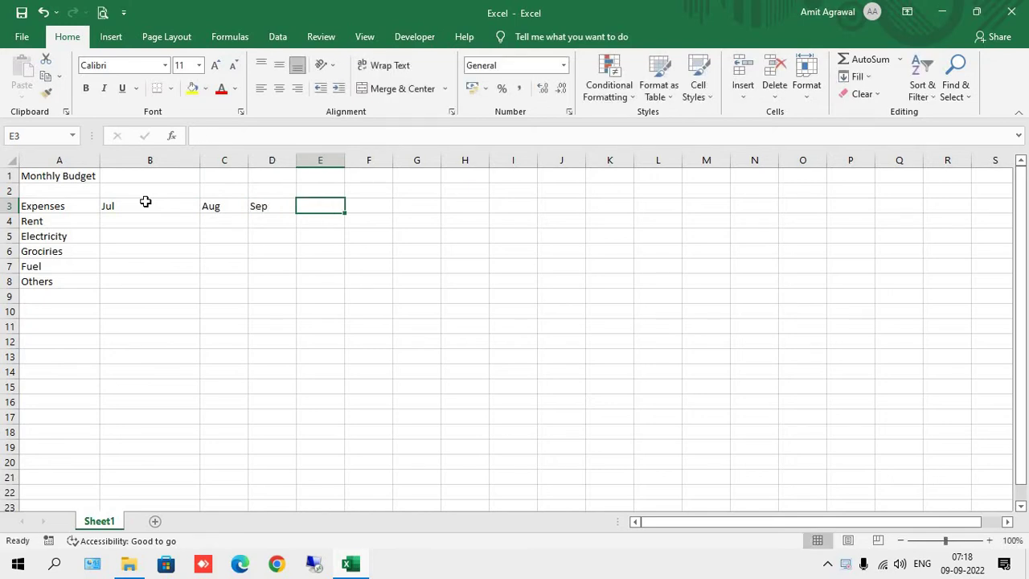
pyautogui.write('Tota')
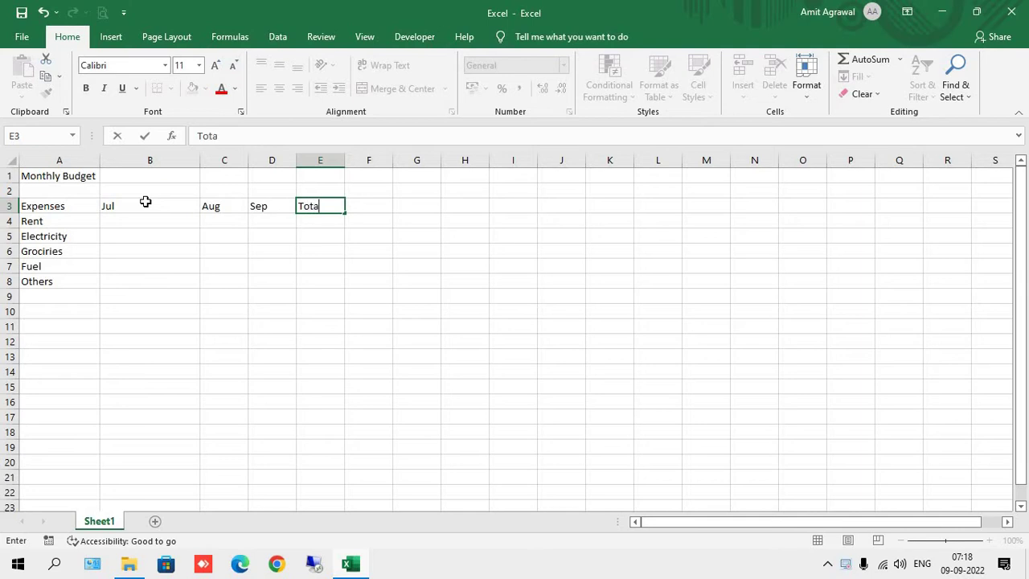
pyautogui.write('l')
pyautogui.press('Return')
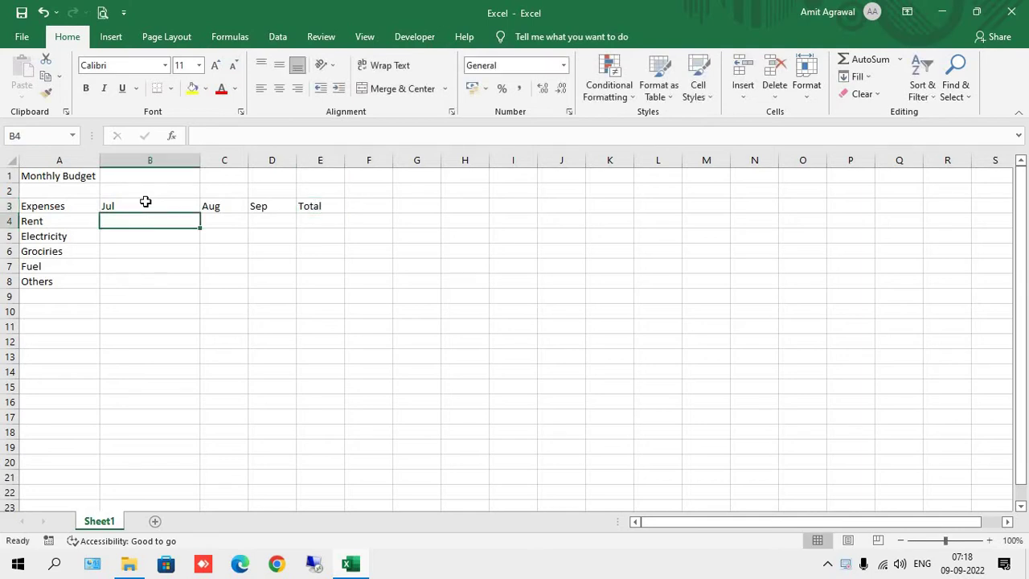
# Label cell A9 as Total and narrow column B to about the width of the other month columns
pyautogui.press('Left')
pyautogui.press('Down')
pyautogui.press('Down')
pyautogui.press('Down')
pyautogui.press('Down')
pyautogui.press('Down')
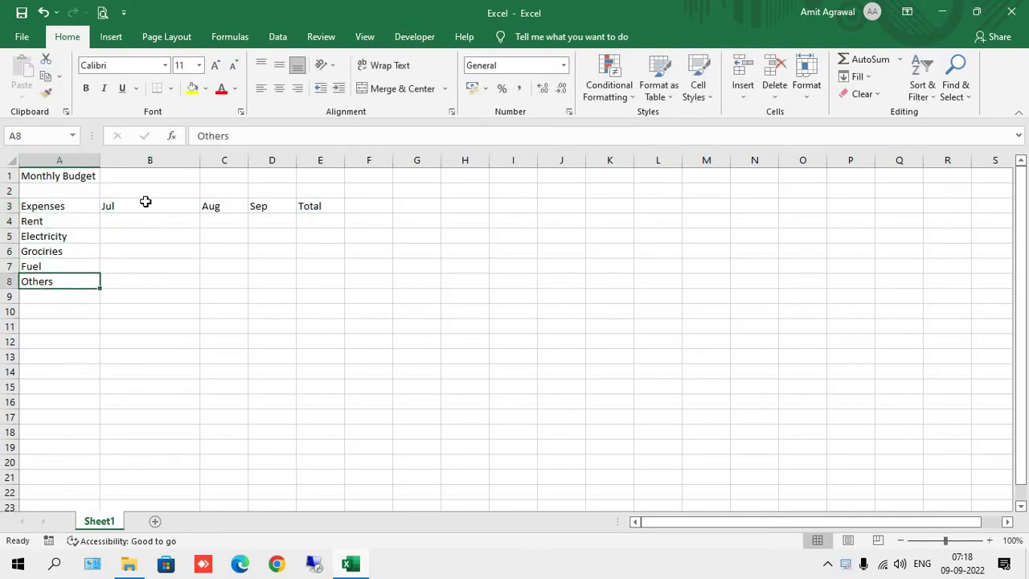
pyautogui.write('Total')
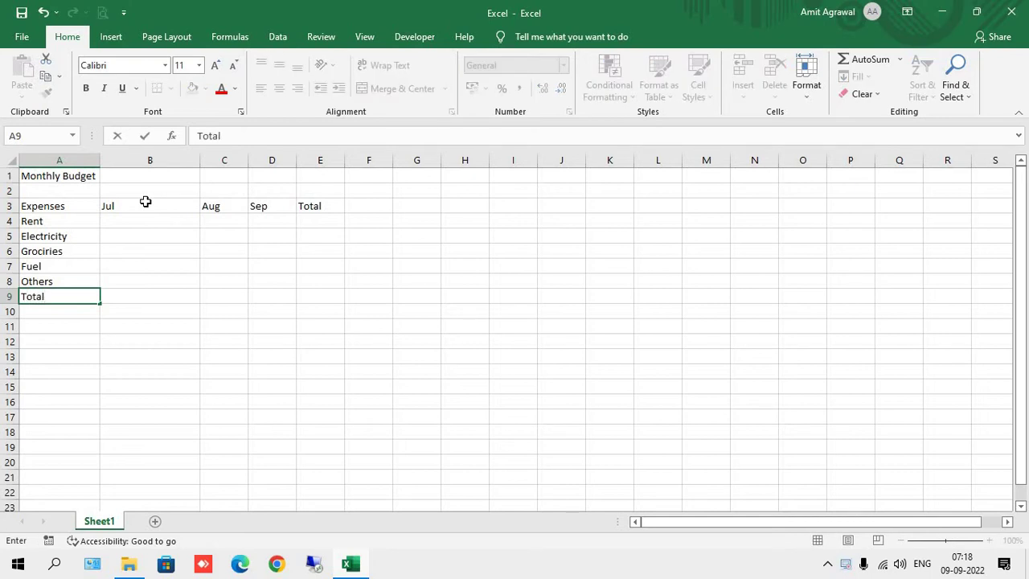
pyautogui.press('Return')
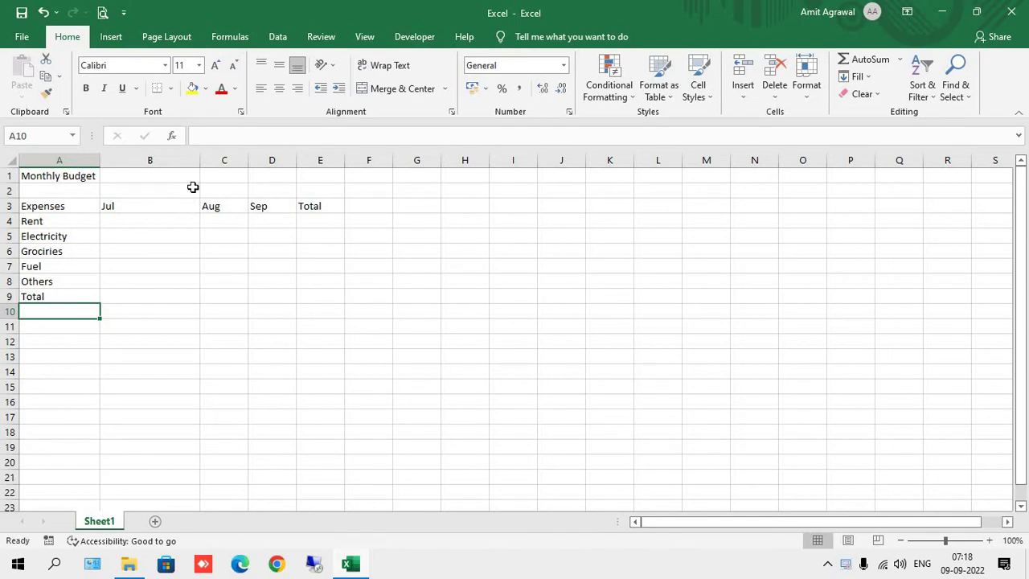
pyautogui.doubleClick(199, 160)
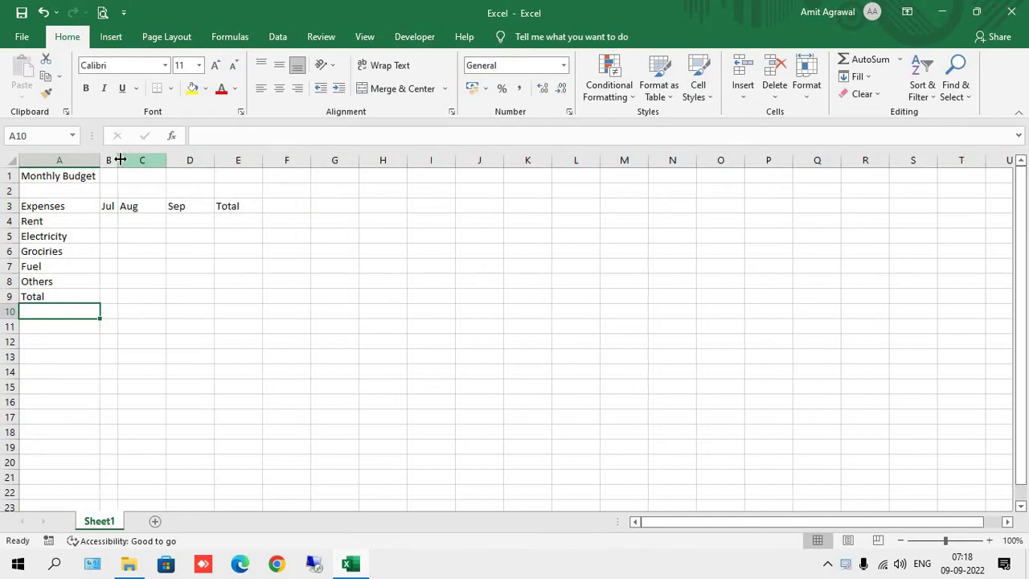
pyautogui.moveTo(118, 161); pyautogui.dragTo(148, 161)
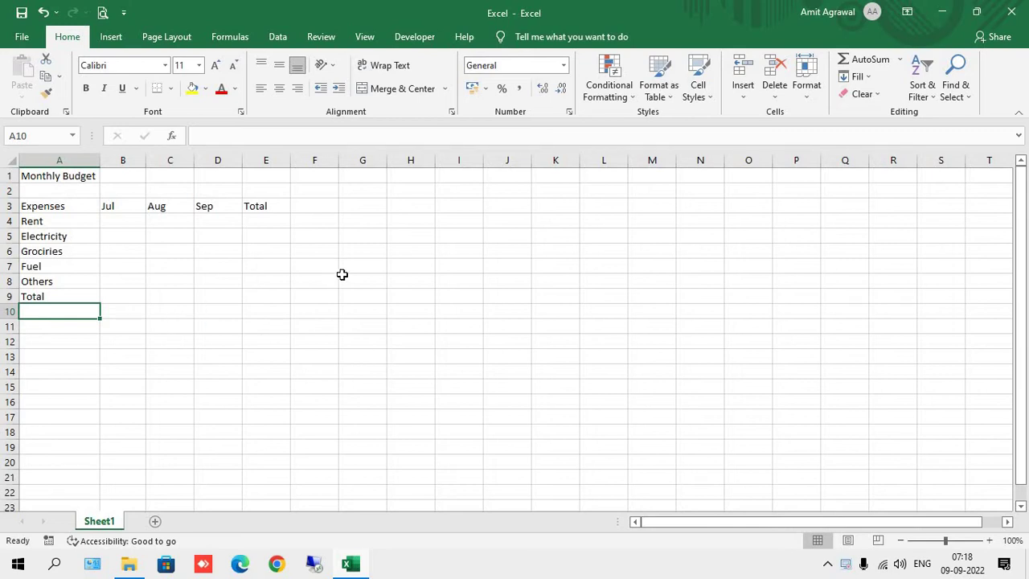
# Enter the Jul amounts 6000, 500, 3000, 2500 and 3500 in cells B4 to B8
pyautogui.click(127, 222)
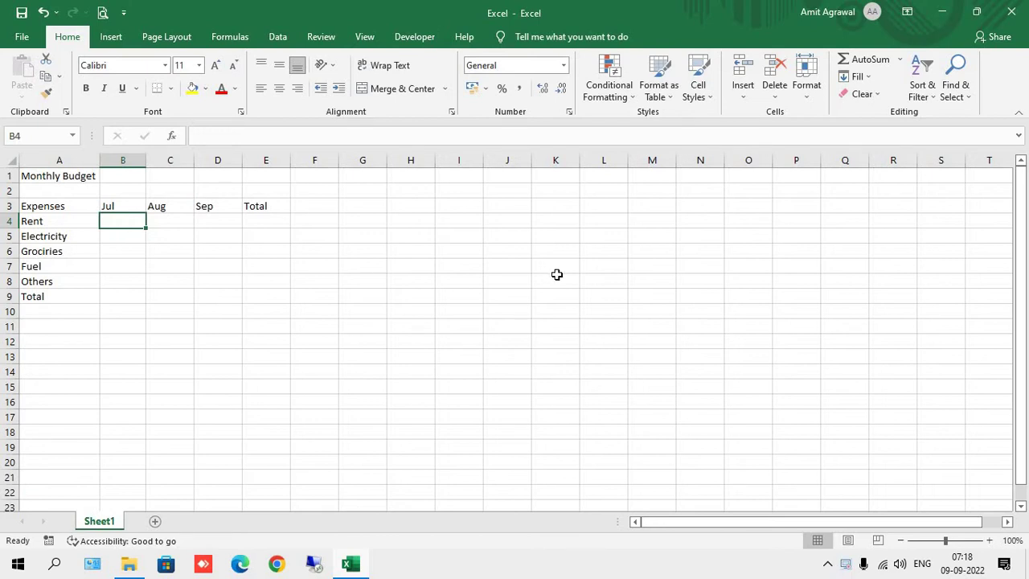
pyautogui.write('6000')
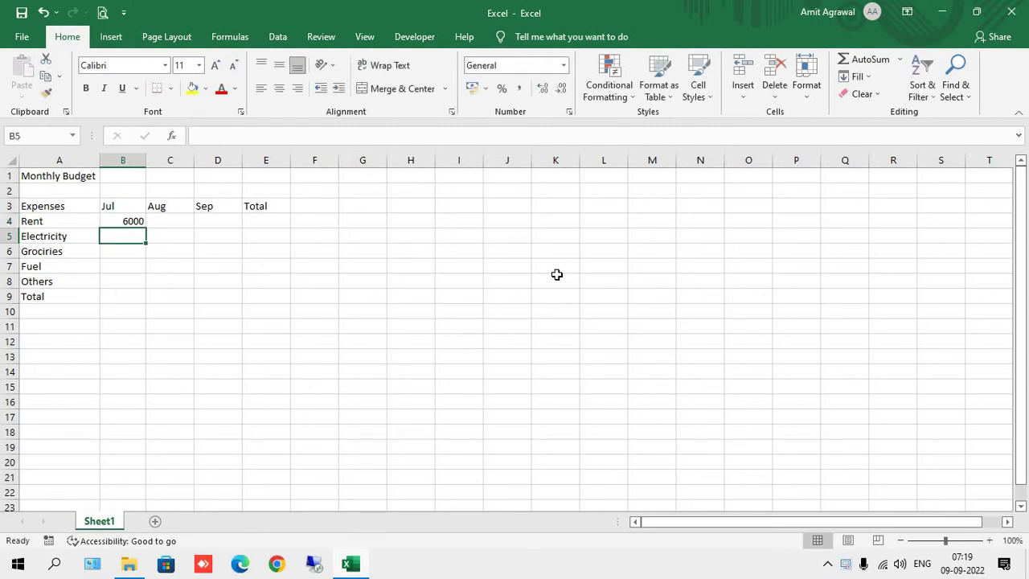
pyautogui.write('500')
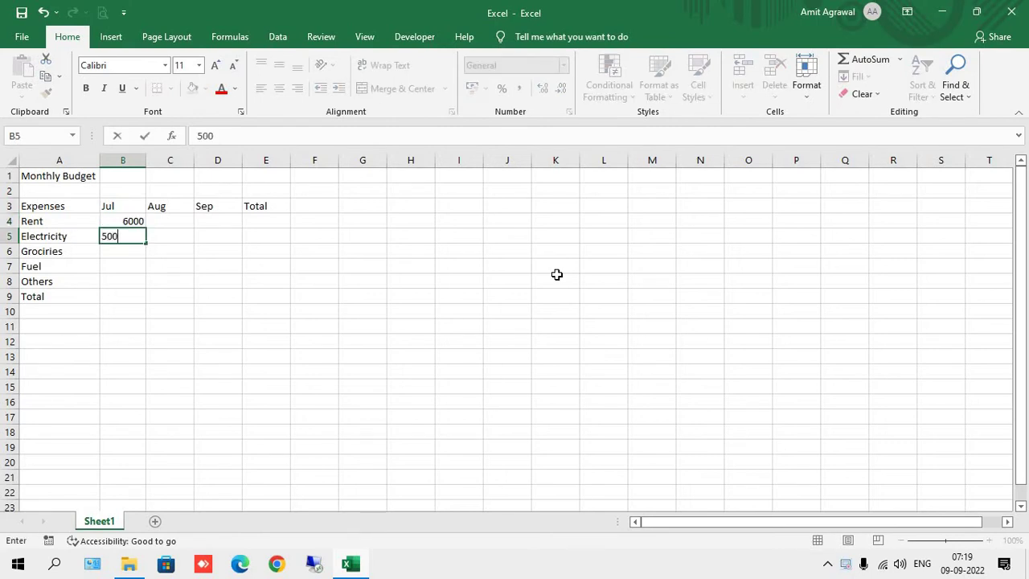
pyautogui.press('Return')
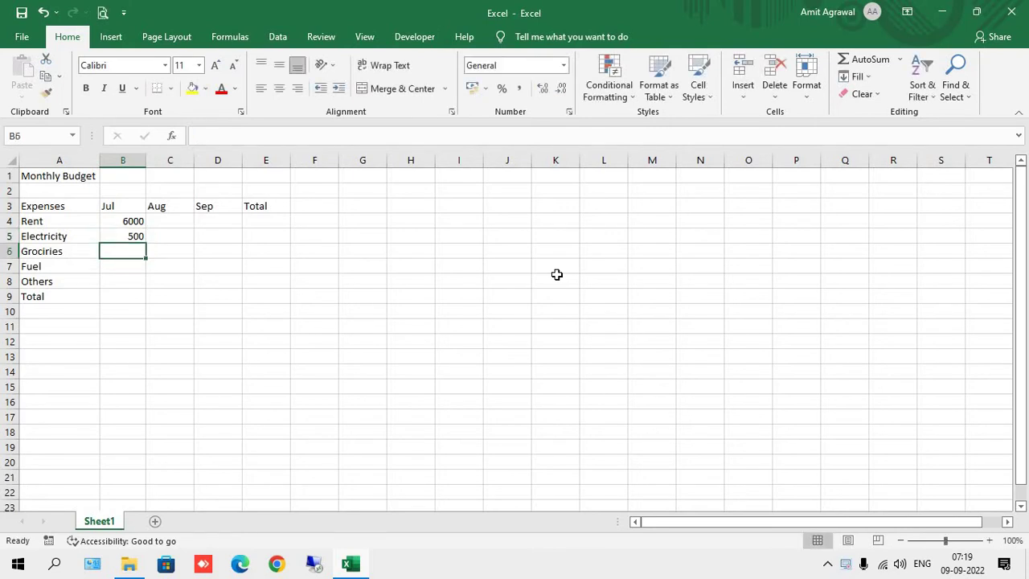
pyautogui.write('3000')
pyautogui.press('Return')
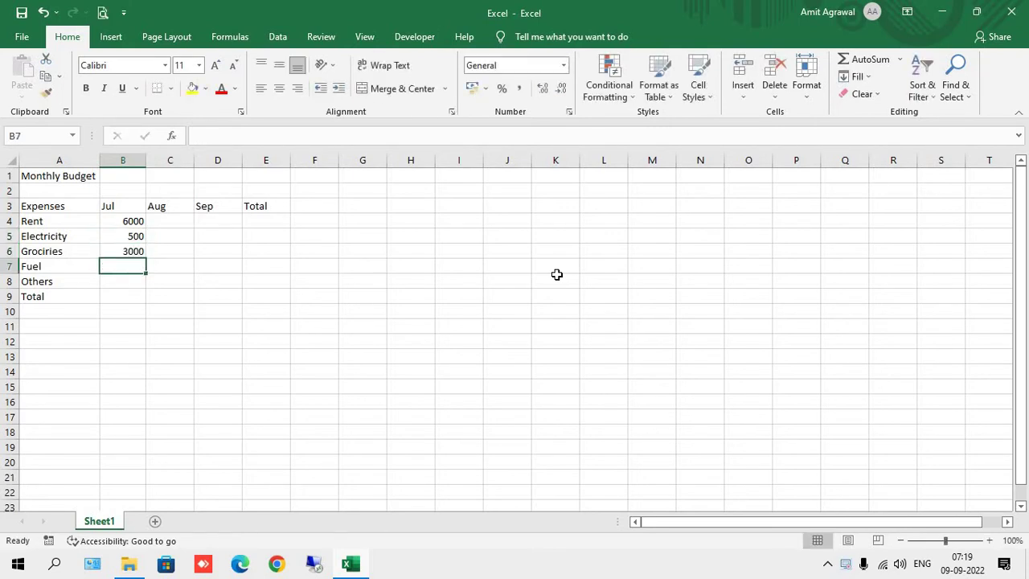
pyautogui.write('2500')
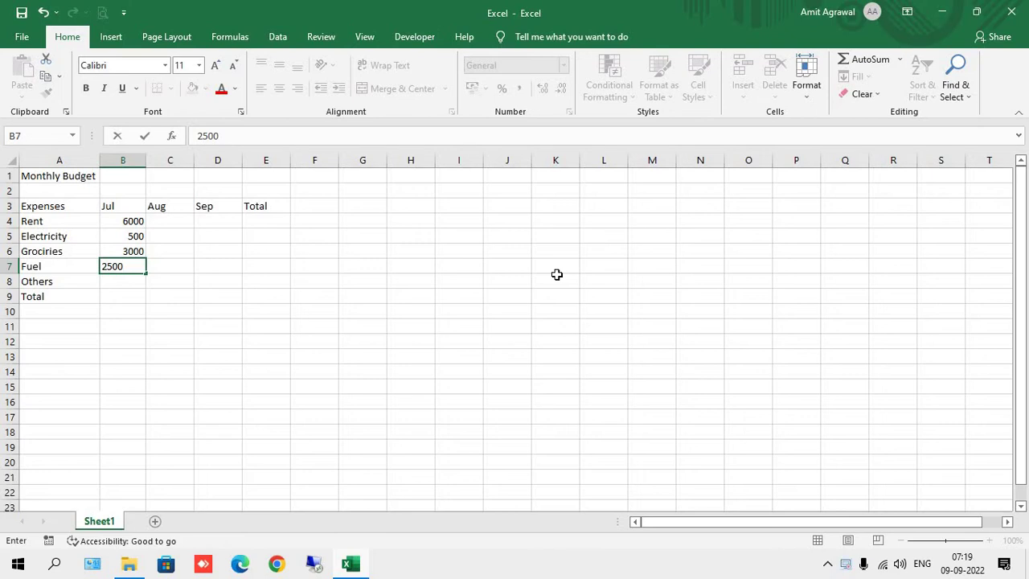
pyautogui.press('Return')
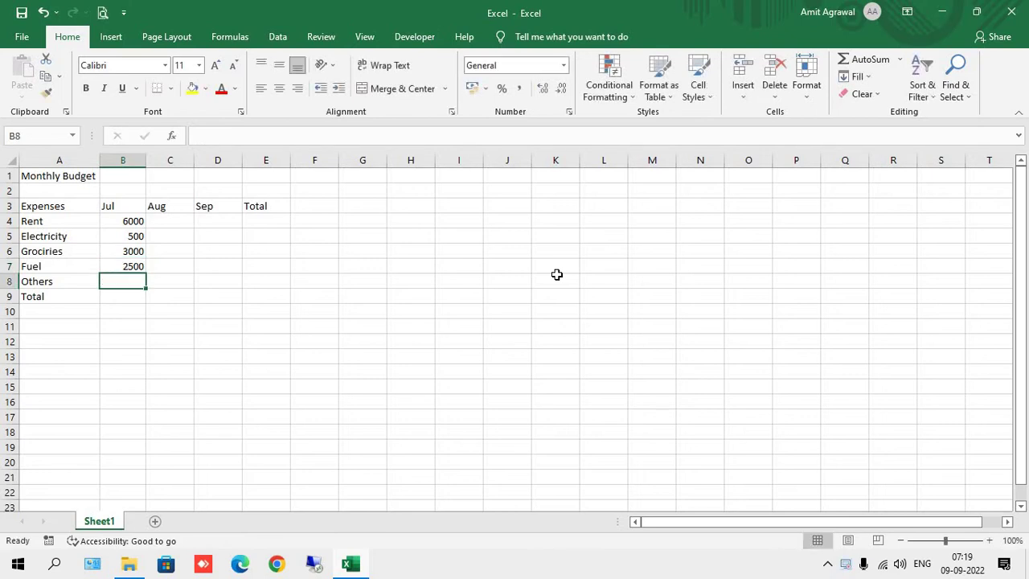
pyautogui.write('3500')
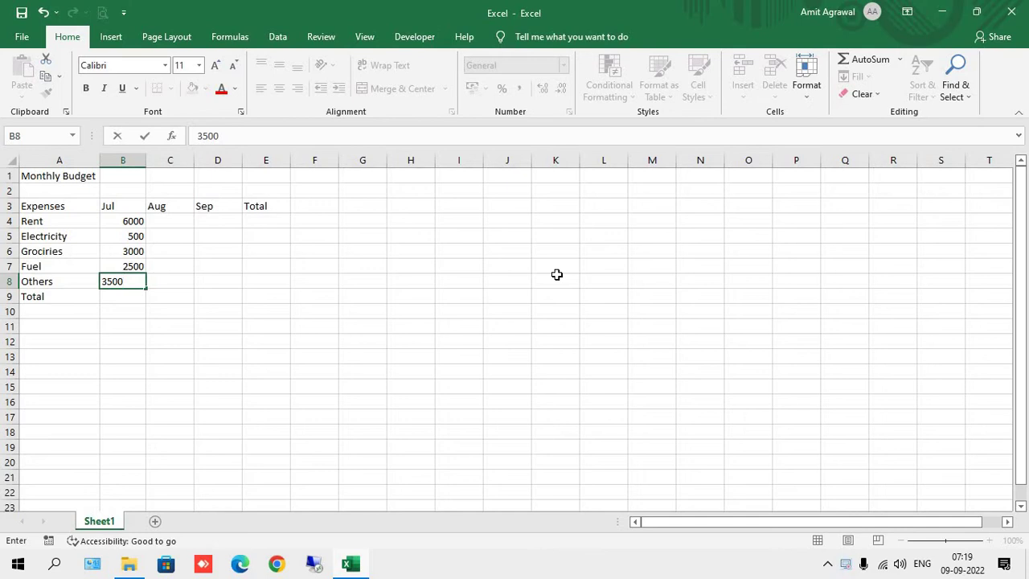
pyautogui.press('Return')
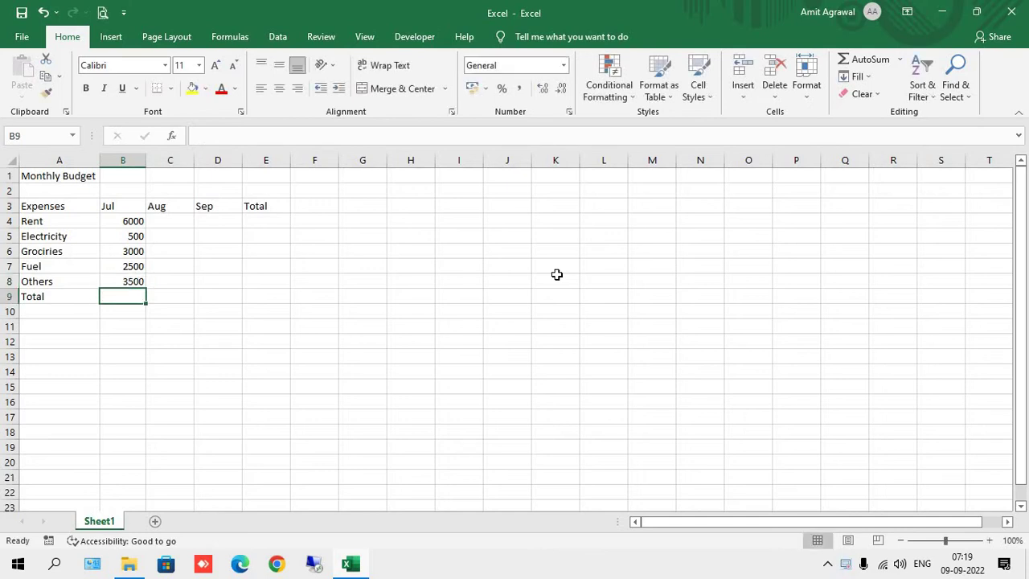
# Enter the Aug amounts 6000, 420, 3500, 2200 and 4000 in cells C4 to C8
pyautogui.press('Right')
pyautogui.press('Up')
pyautogui.press('Up')
pyautogui.press('Up')
pyautogui.press('Up')
pyautogui.press('Up')
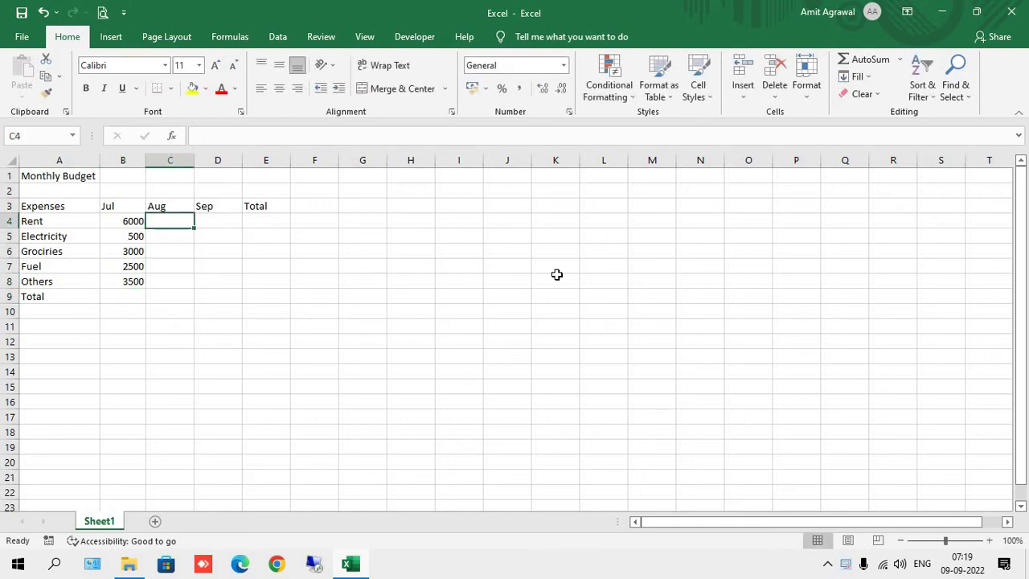
pyautogui.write('6000')
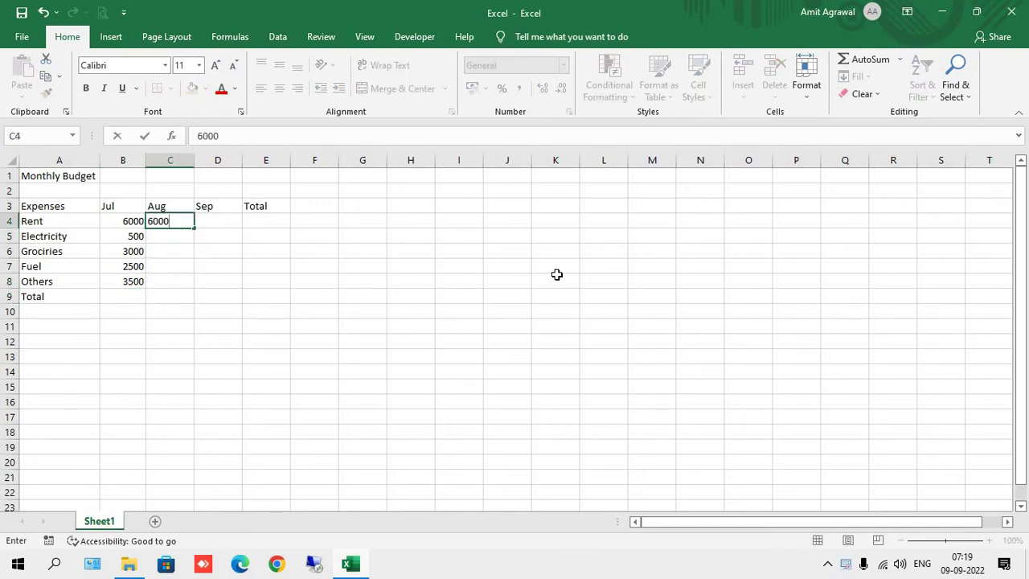
pyautogui.press('Return')
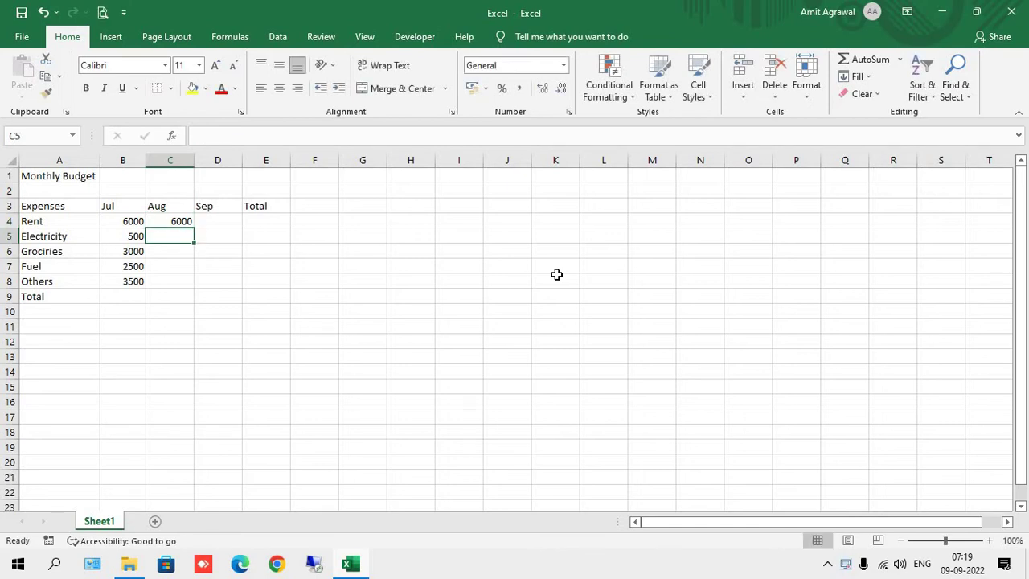
pyautogui.write('420')
pyautogui.press('Return')
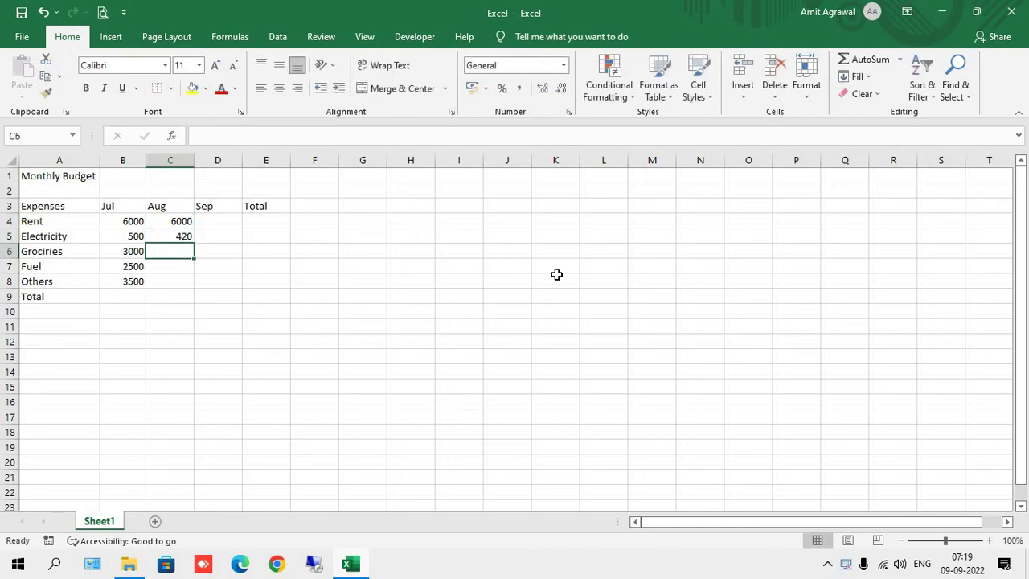
pyautogui.write('3500')
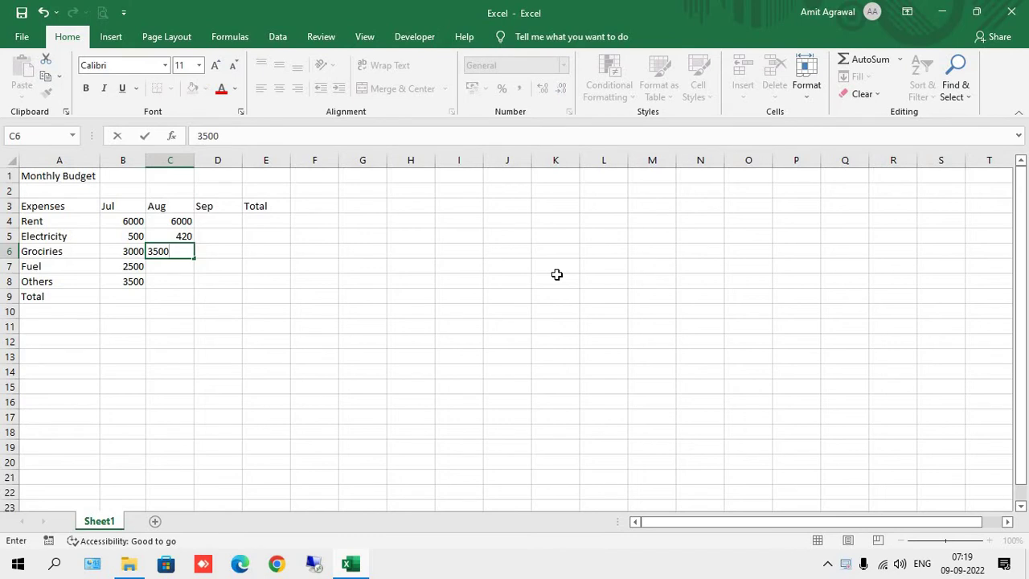
pyautogui.press('Return')
pyautogui.write('2200')
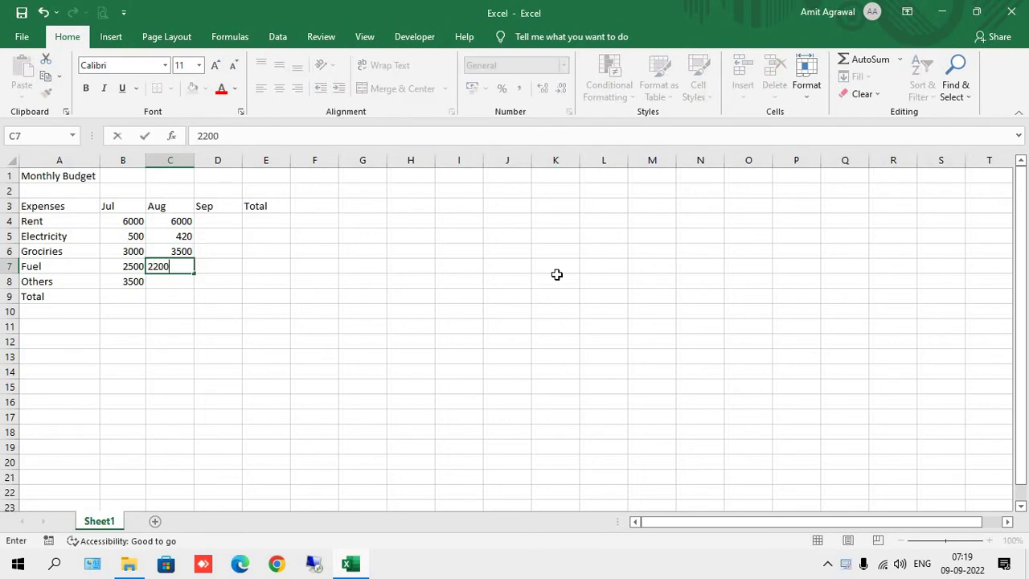
pyautogui.press('Return')
pyautogui.write('40000')
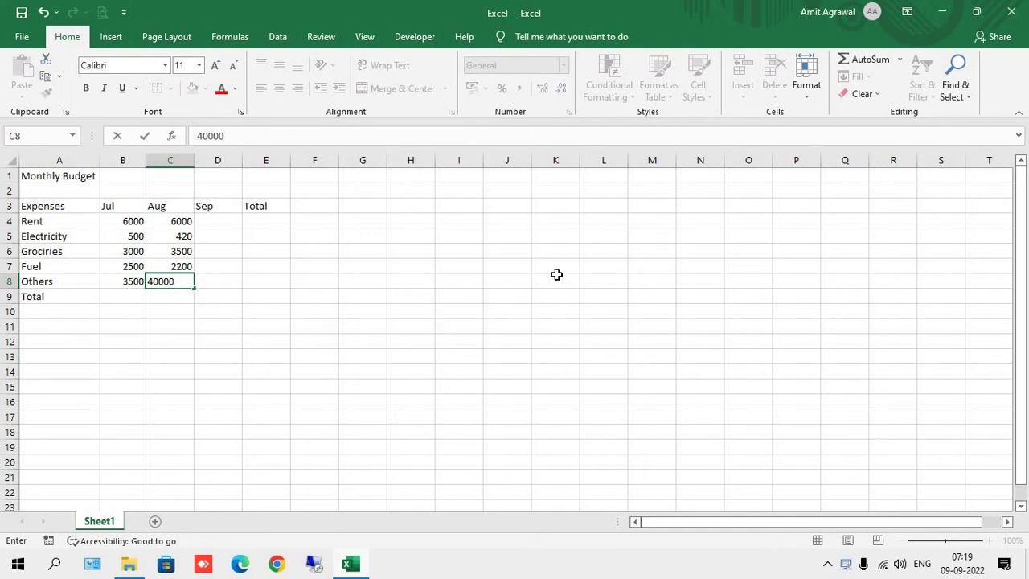
pyautogui.press('BackSpace')
pyautogui.press('Tab')
# Enter the Sep amounts 6000, 550, 3000, 2400 and 3300 in cells D4 to D8
pyautogui.press('Up')
pyautogui.press('Up')
pyautogui.press('Up')
pyautogui.press('Up')
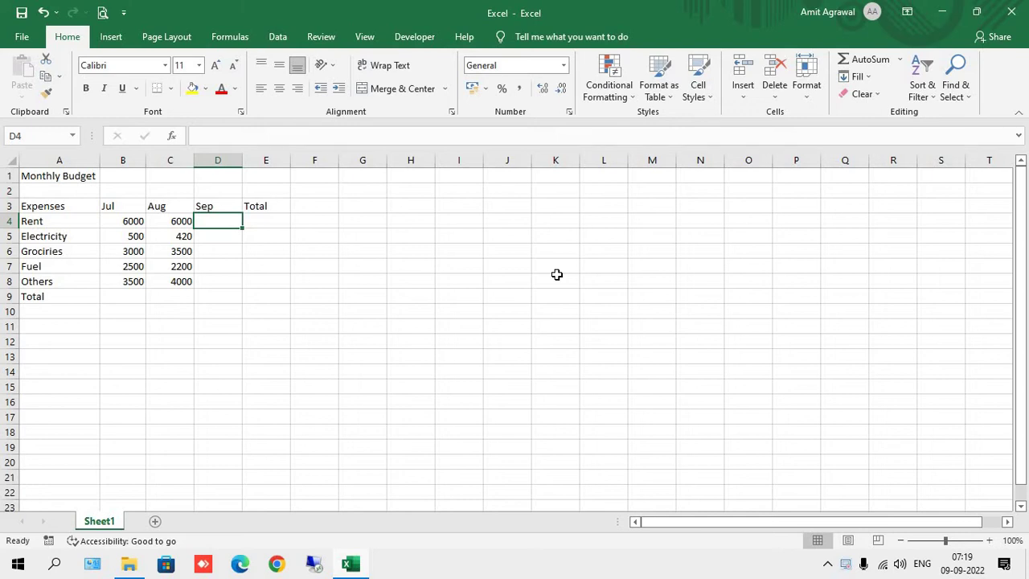
pyautogui.write('6000')
pyautogui.press('Return')
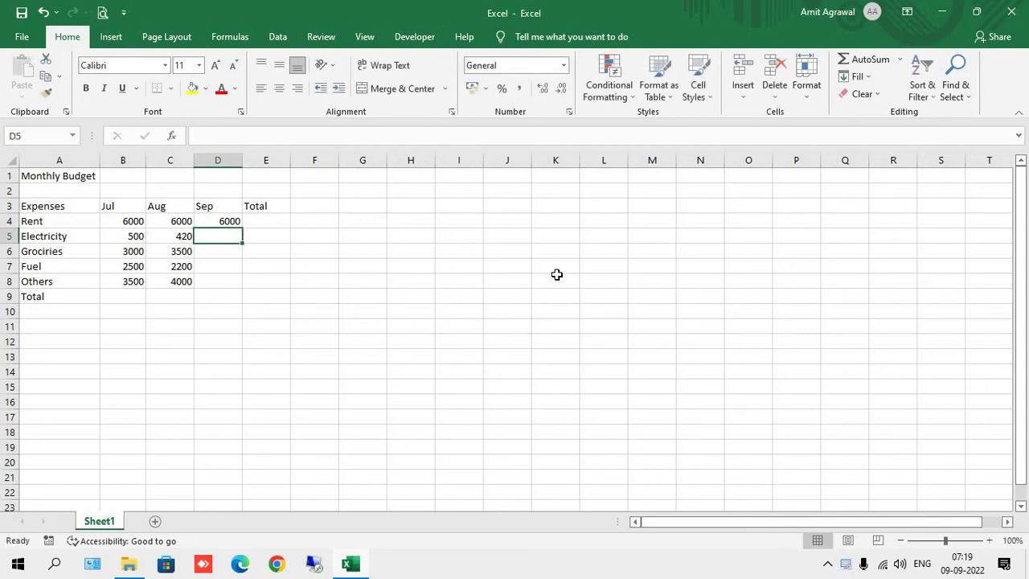
pyautogui.write('550')
pyautogui.press('Return')
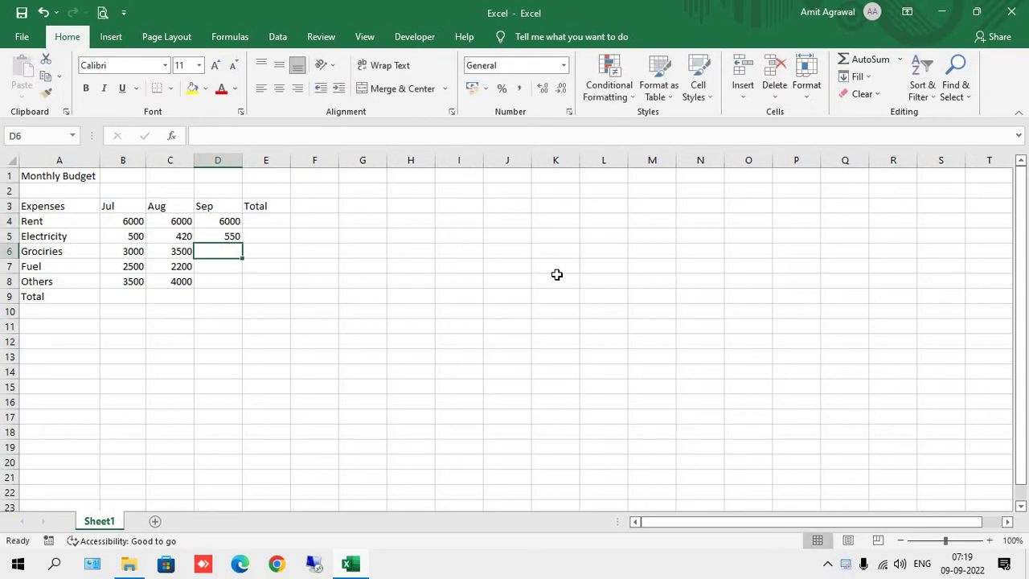
pyautogui.write('3000')
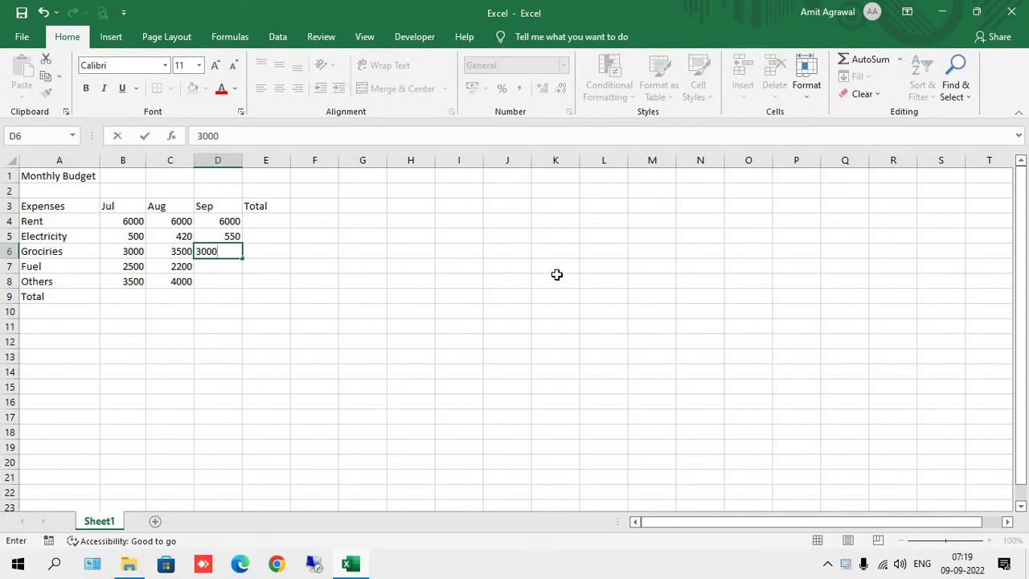
pyautogui.press('Return')
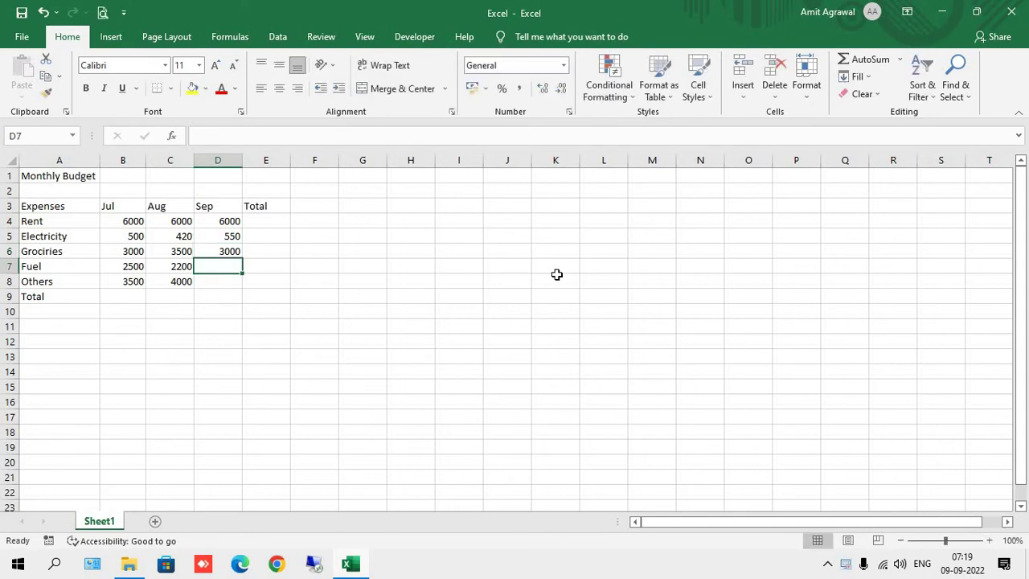
pyautogui.write('2400')
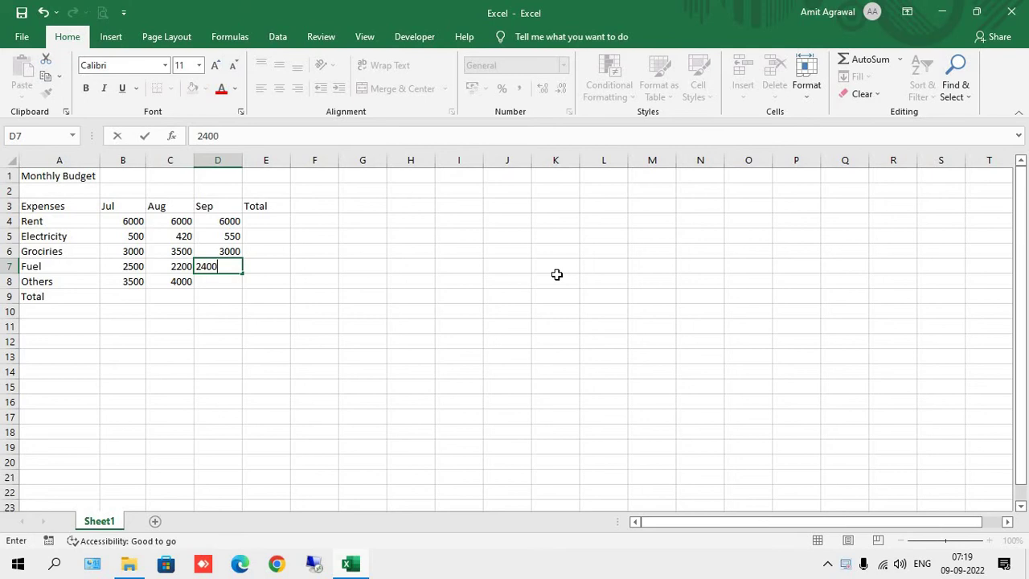
pyautogui.press('Return')
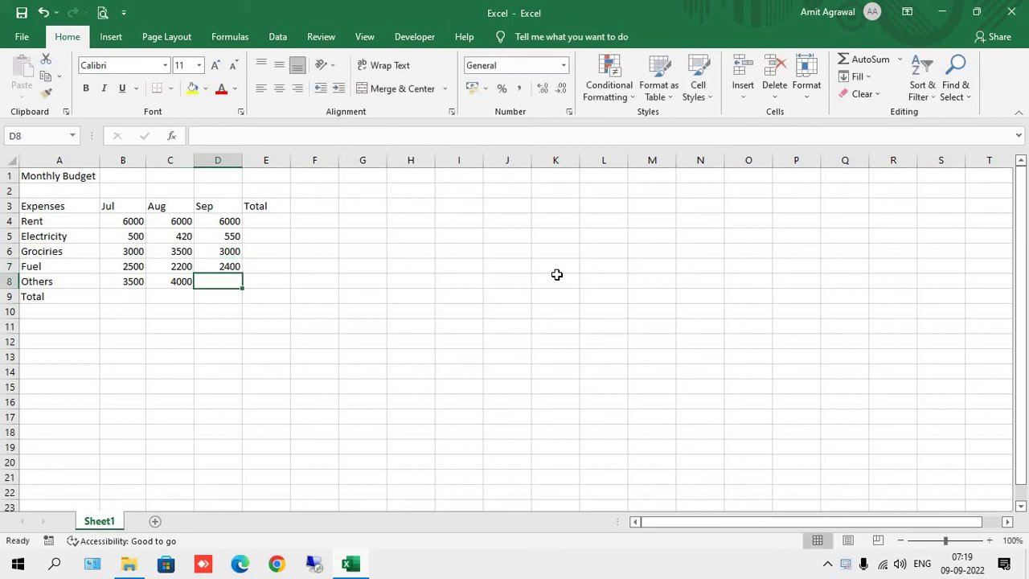
pyautogui.write('3300')
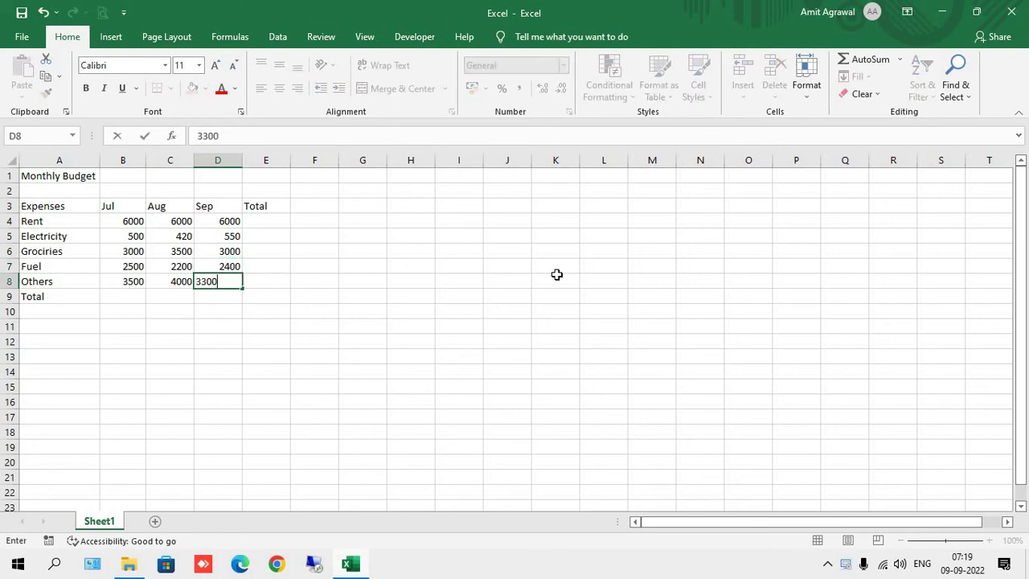
pyautogui.press('Return')
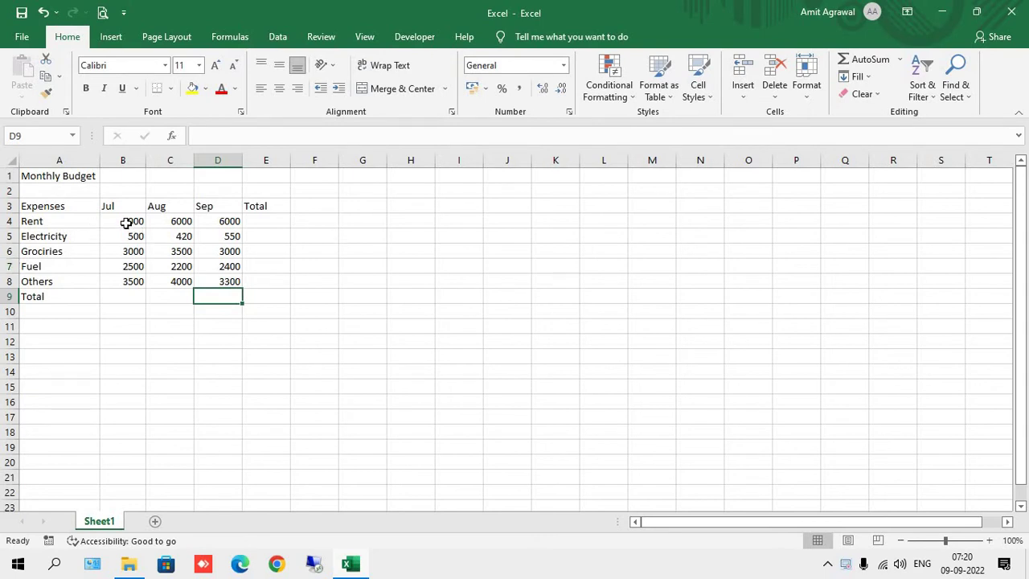
# Change the Jul rent amount in cell B4 to 6000.65
pyautogui.moveTo(127, 221); pyautogui.dragTo(239, 278)
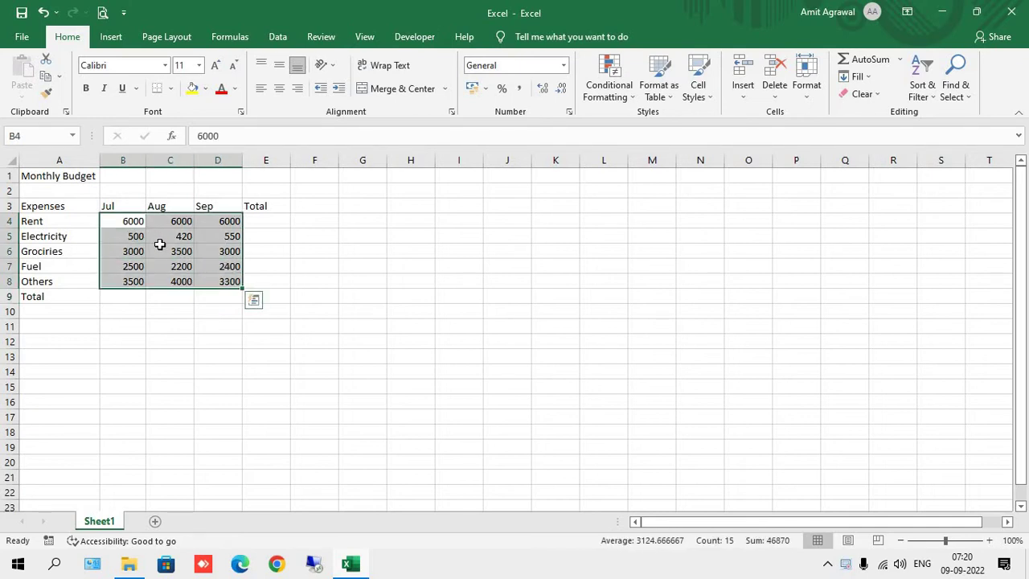
pyautogui.click(116, 225)
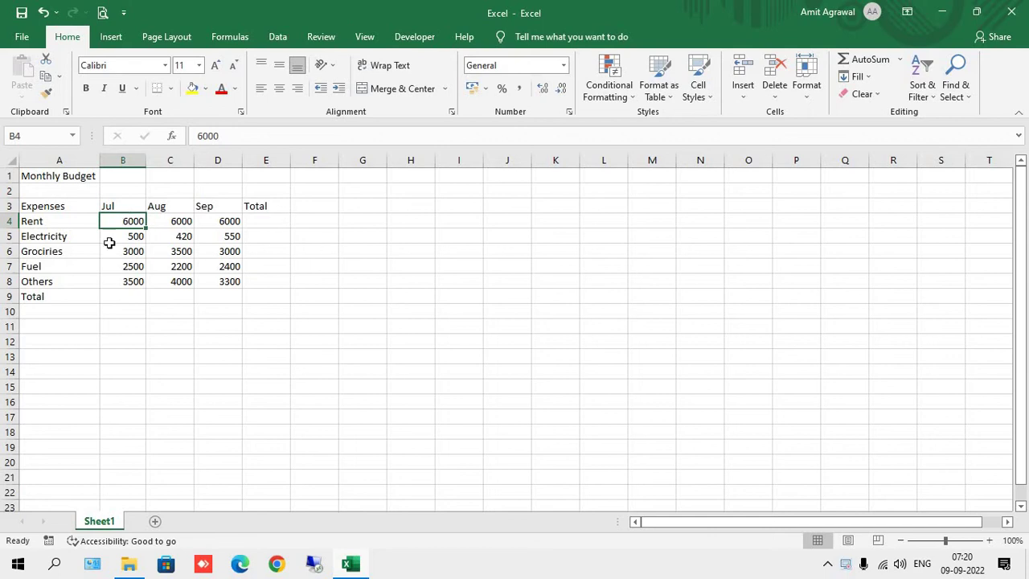
pyautogui.click(234, 139)
pyautogui.write('.')
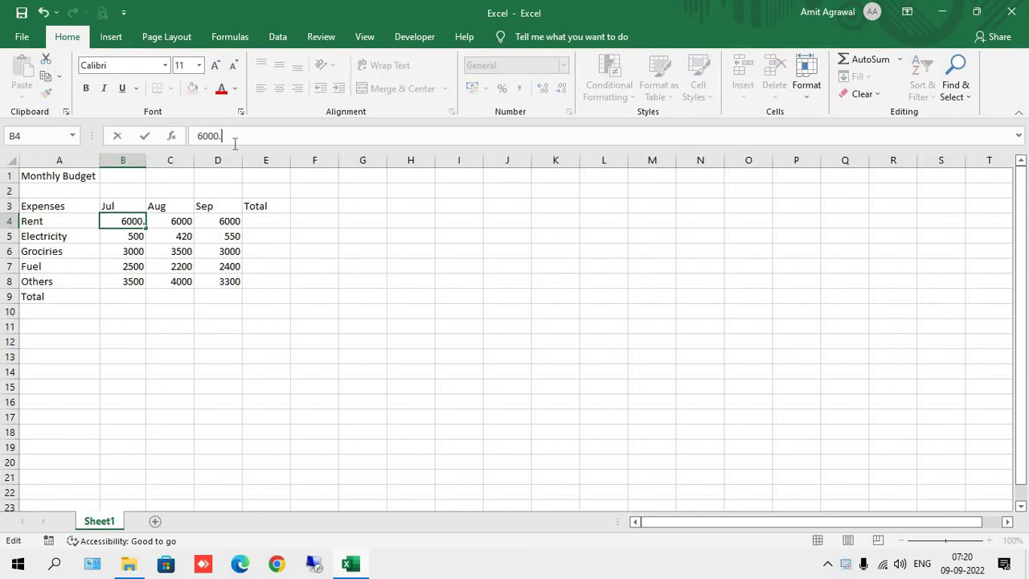
pyautogui.write('65')
pyautogui.press('Return')
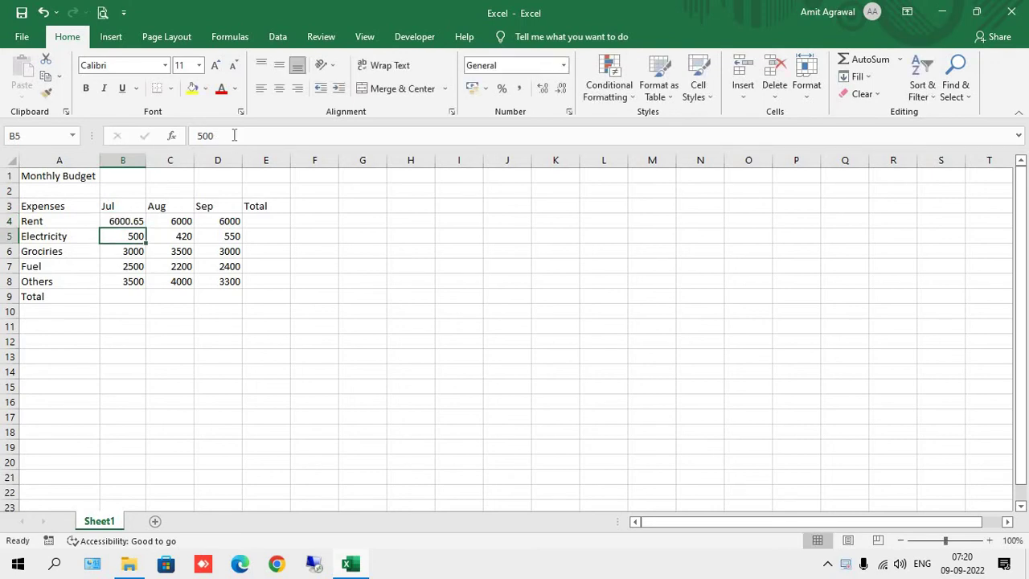
# Change the Jul electricity amount in cell B5 to 500.53 and the groceries amount in B6 to 3000.25
pyautogui.click(234, 135)
pyautogui.write('.')
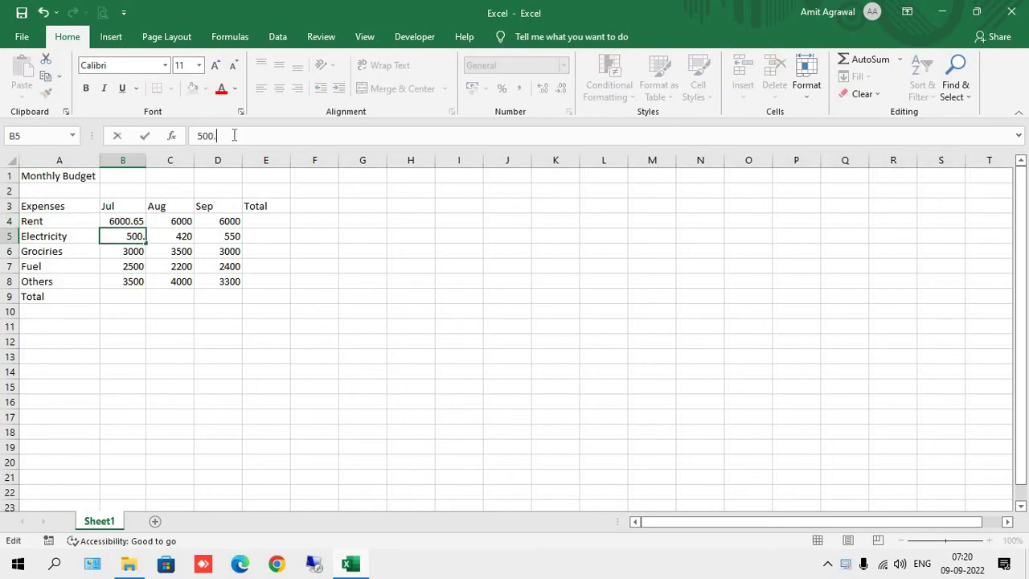
pyautogui.write('53')
pyautogui.press('Return')
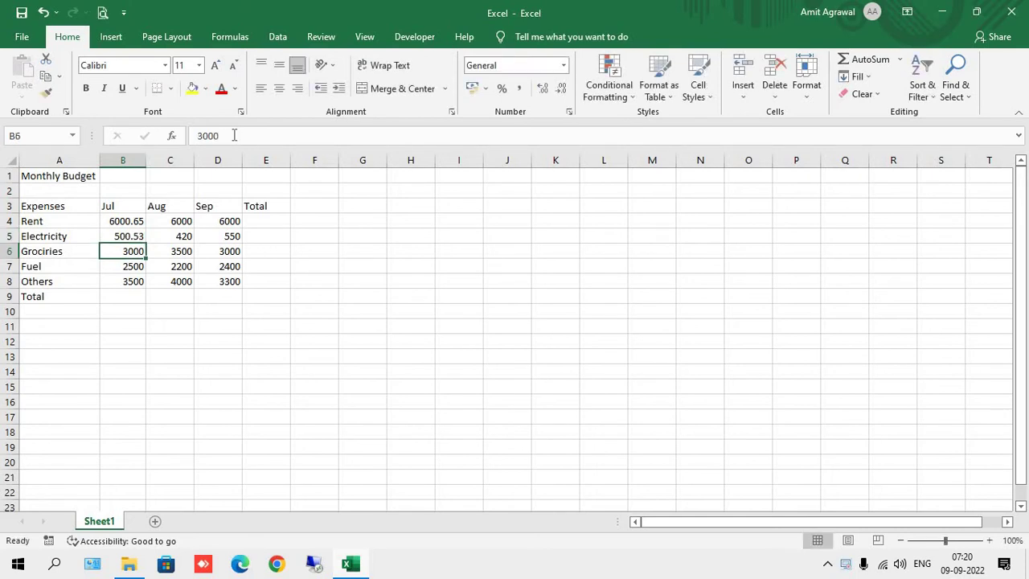
pyautogui.click(234, 135)
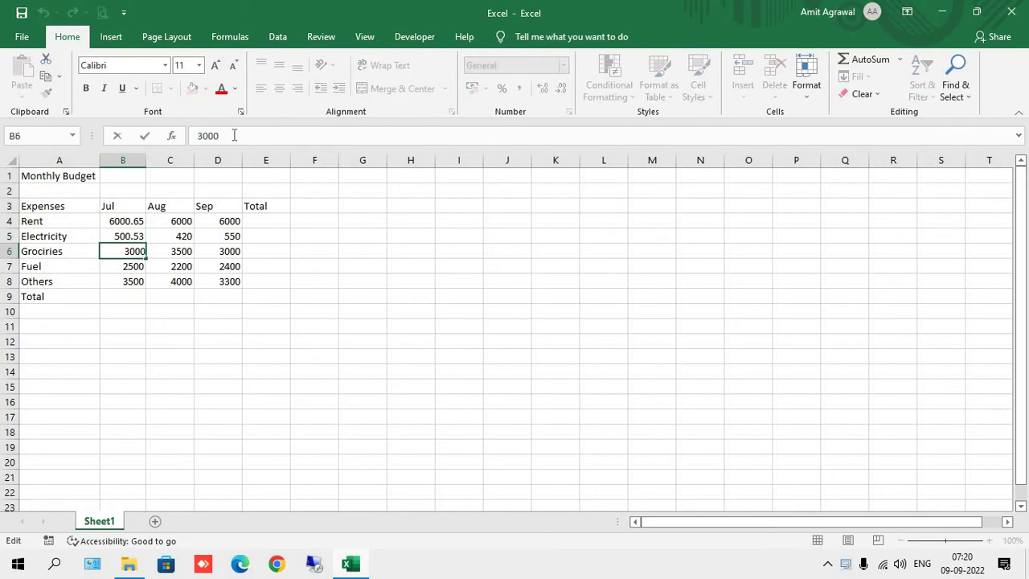
pyautogui.write('.25')
pyautogui.press('Return')
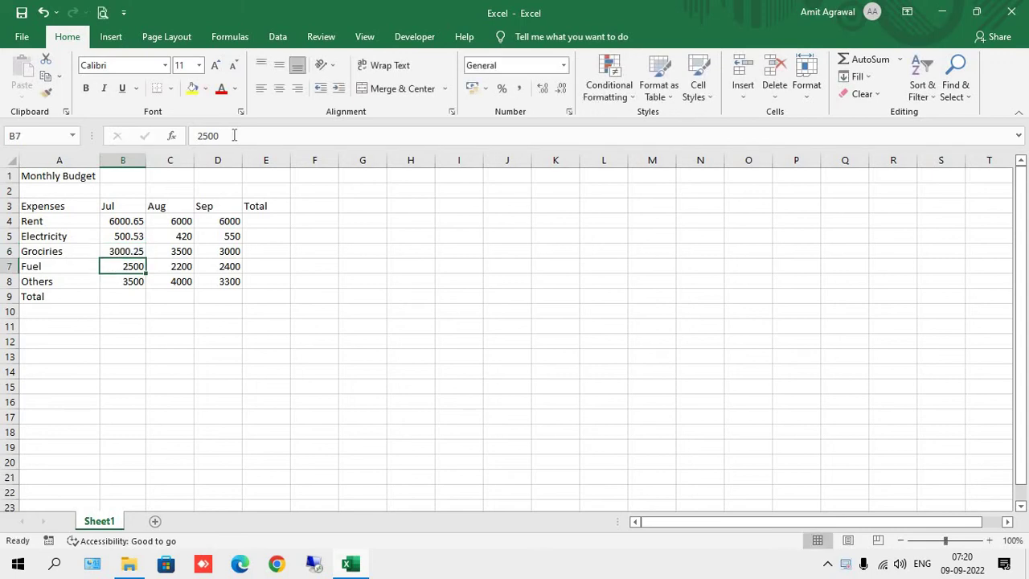
# Change the Jul fuel amount in cell B7 to 2500.83 and the others amount in B8 to 3500.64
pyautogui.click(234, 135)
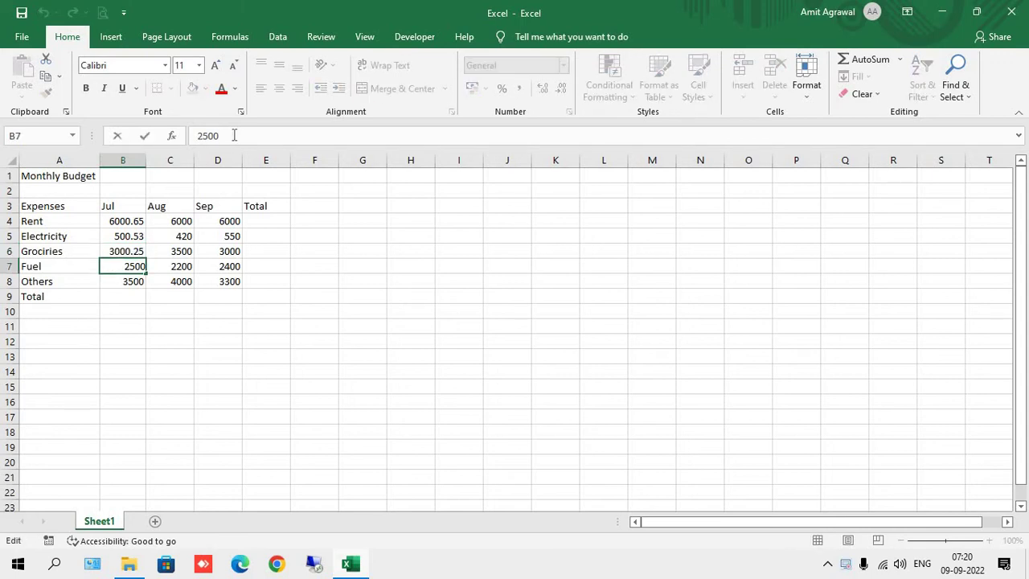
pyautogui.write('.83')
pyautogui.press('Return')
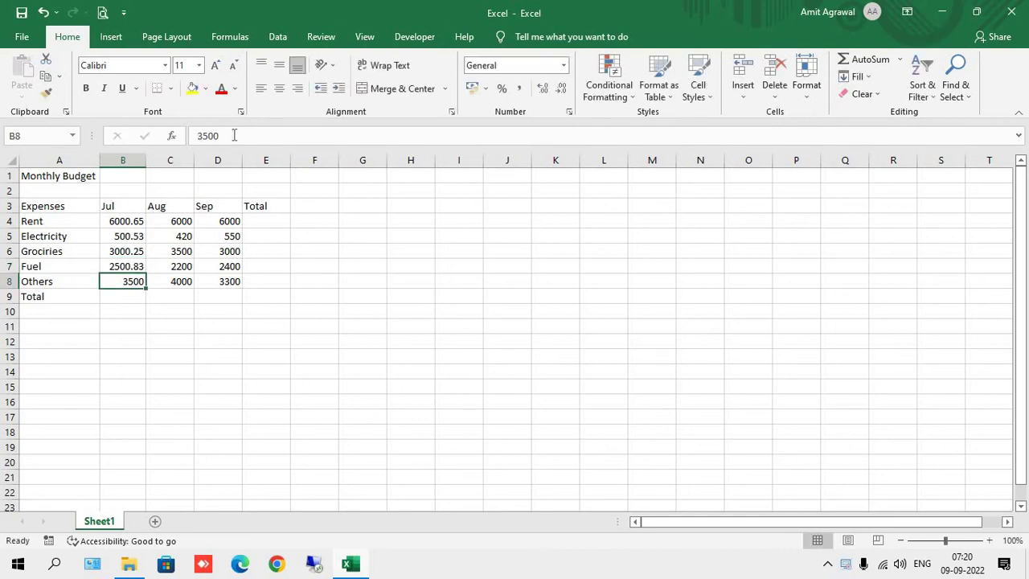
pyautogui.click(234, 135)
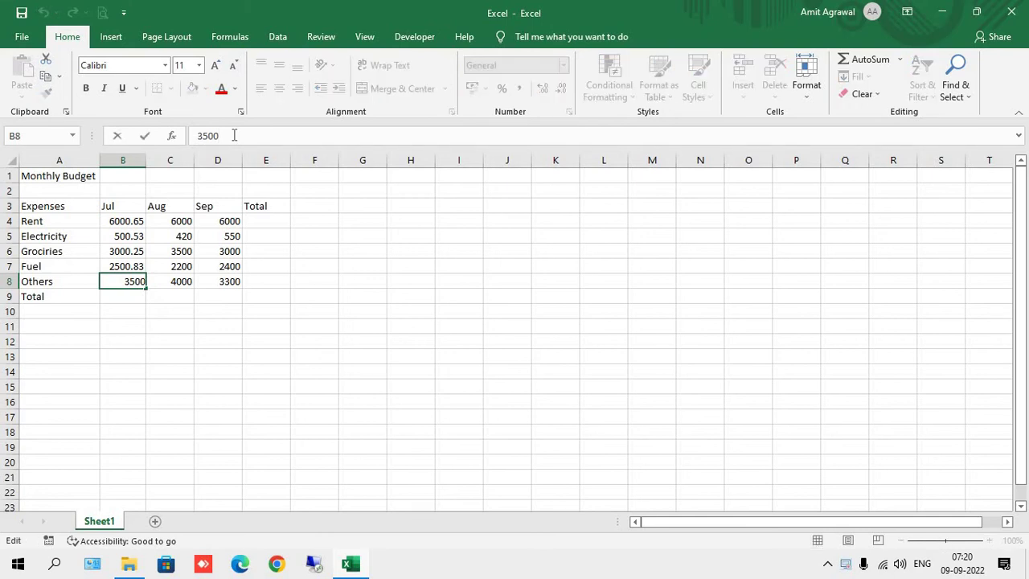
pyautogui.write('.64')
pyautogui.press('Return')
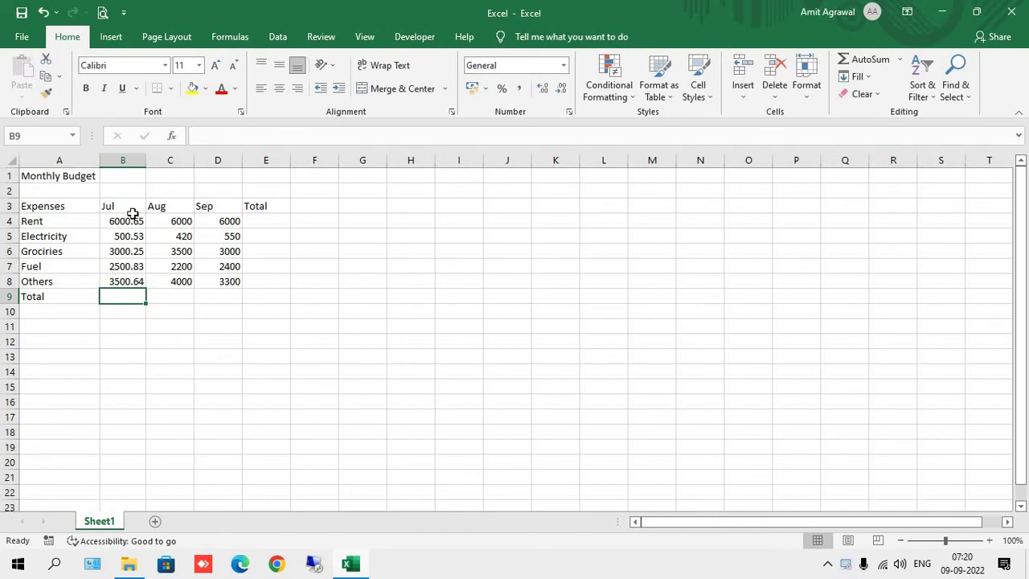
# Left-align the Jul amounts in column B, and set cells B4 to B8 back to right alignment
pyautogui.moveTo(131, 216); pyautogui.dragTo(125, 298)
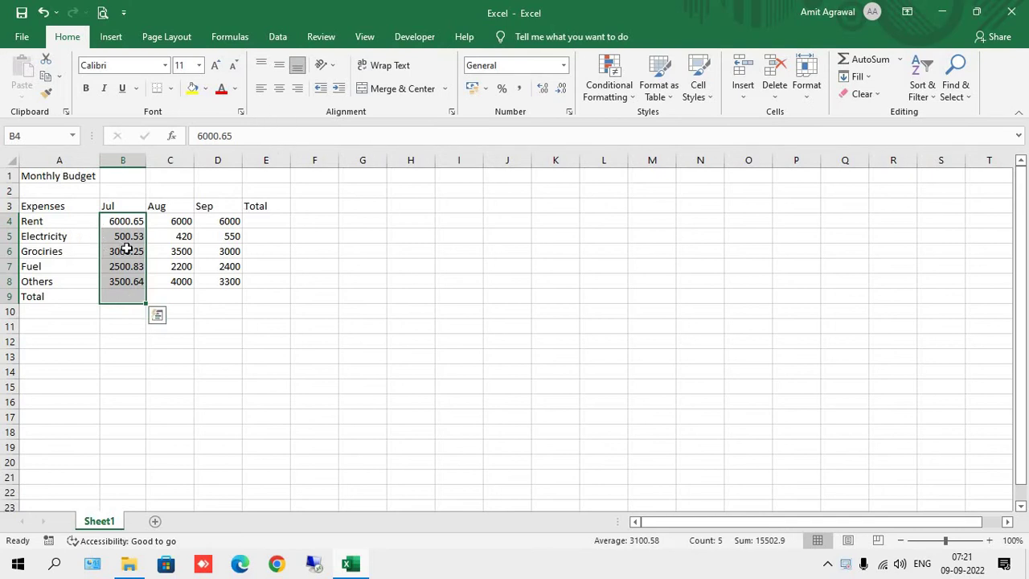
pyautogui.click(261, 90)
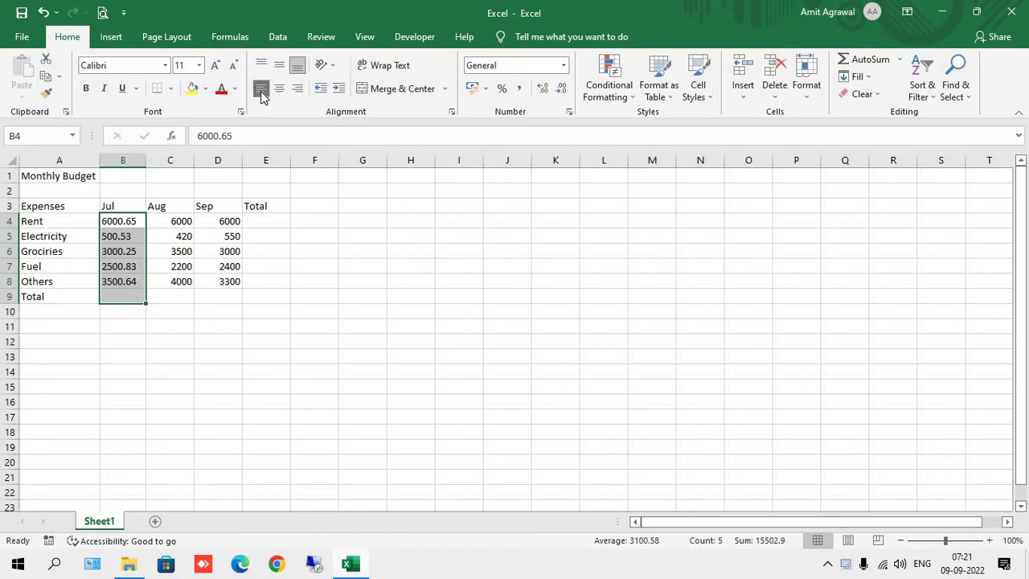
pyautogui.moveTo(286, 237); pyautogui.dragTo(166, 342)
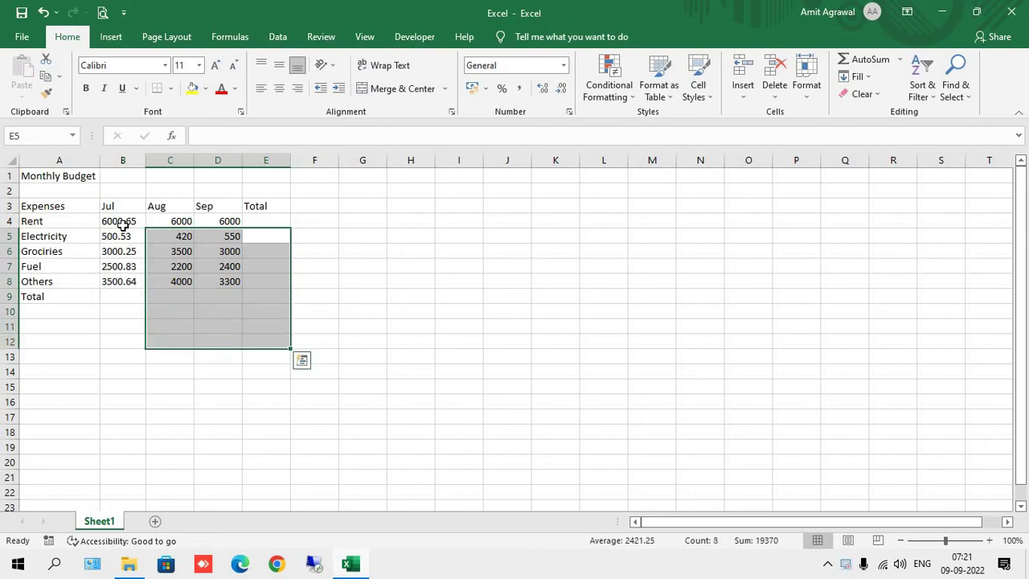
pyautogui.moveTo(122, 225); pyautogui.dragTo(122, 282)
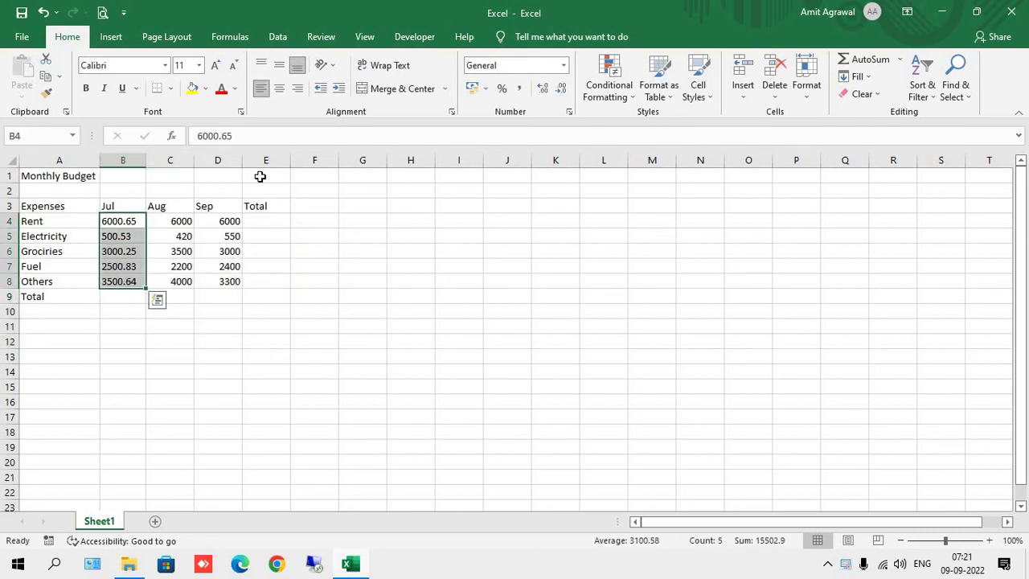
pyautogui.click(298, 89)
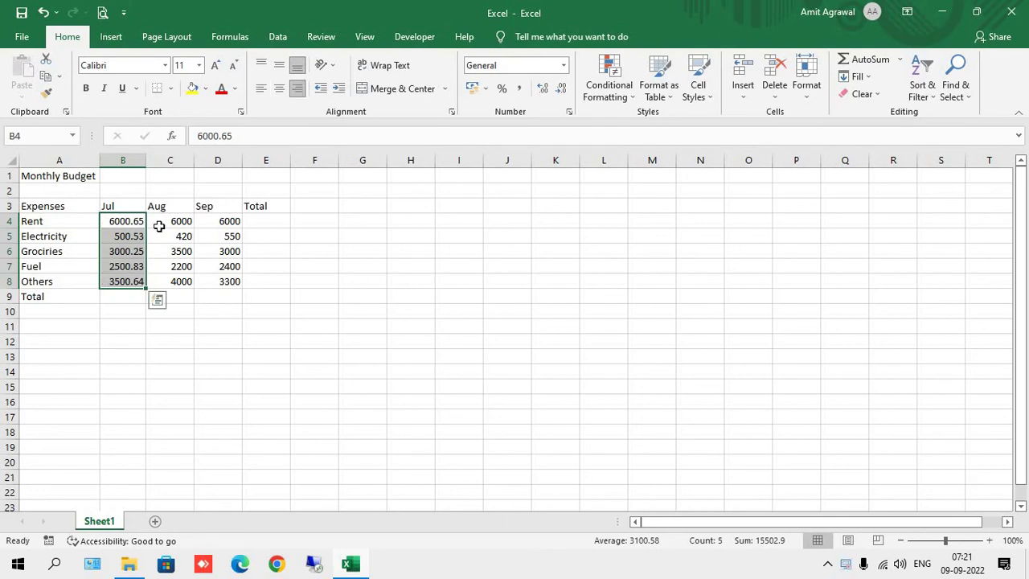
# Undo the alignment changes and all the decimal edits to the Jul amounts in cells B4 to B8
pyautogui.click(132, 161)
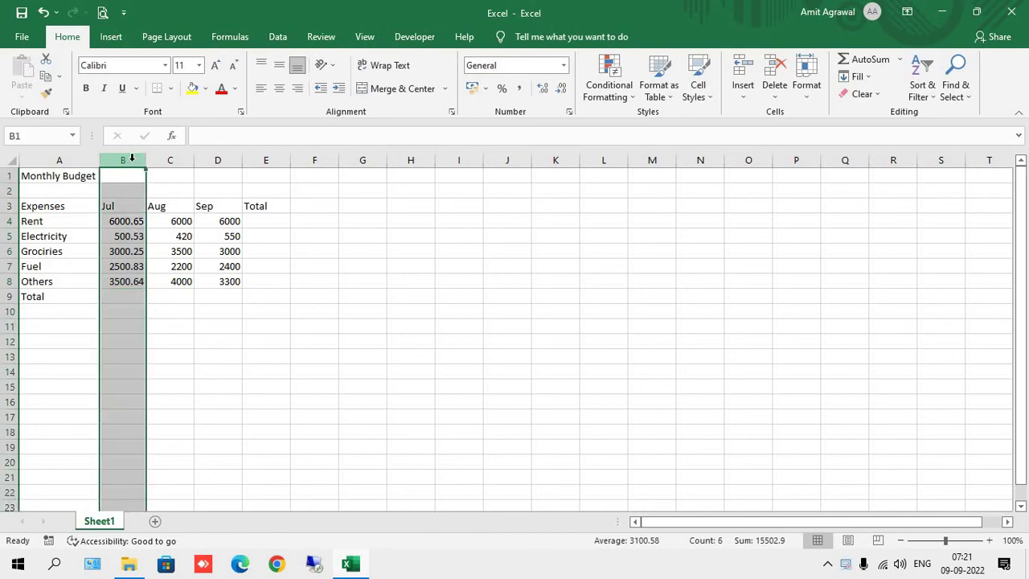
pyautogui.click(303, 329)
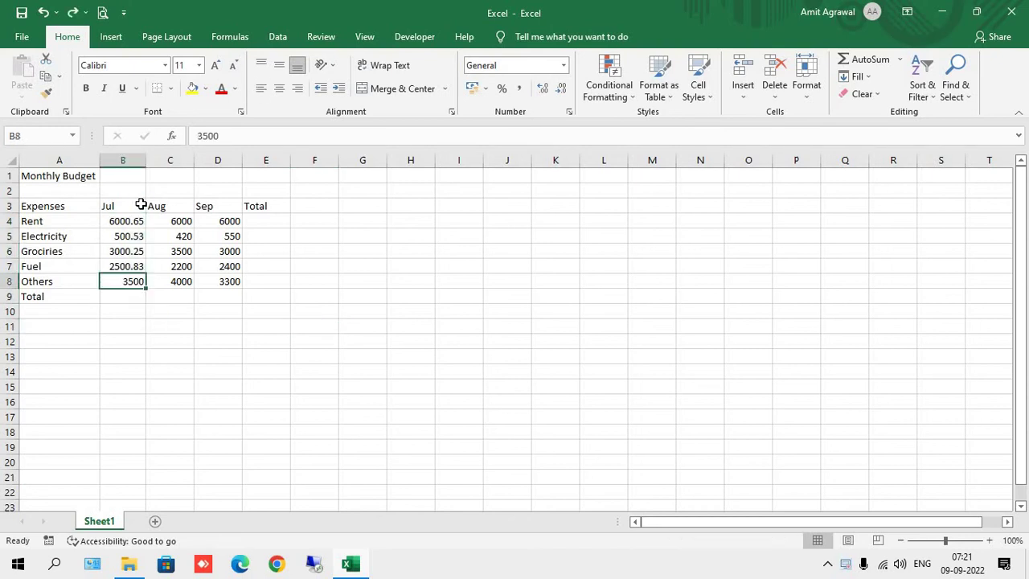
pyautogui.click(309, 308)
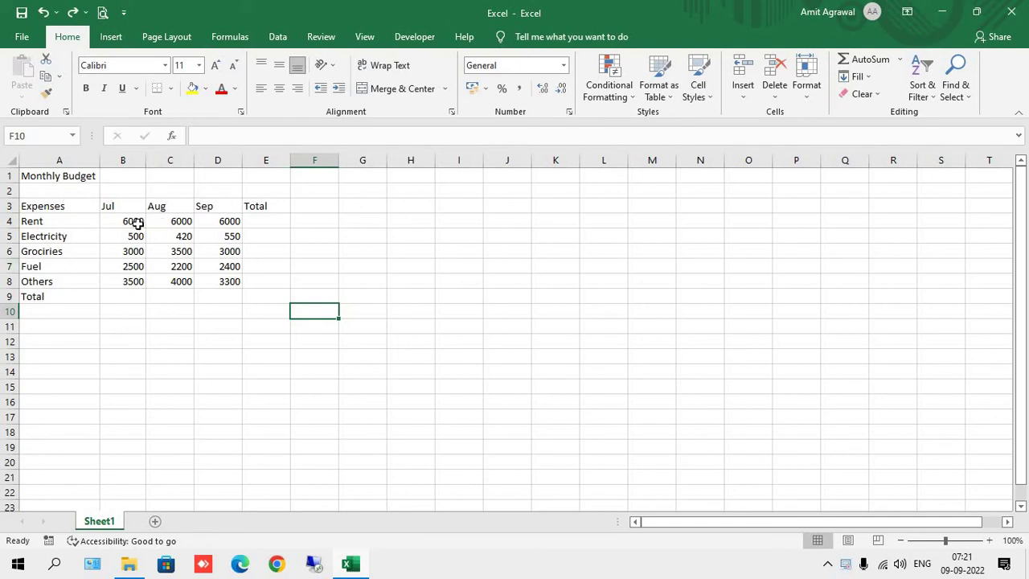
# Total the Jul expenses in cell B9 with the addition formula =B4+B5+B6+B7+B8
pyautogui.click(119, 299)
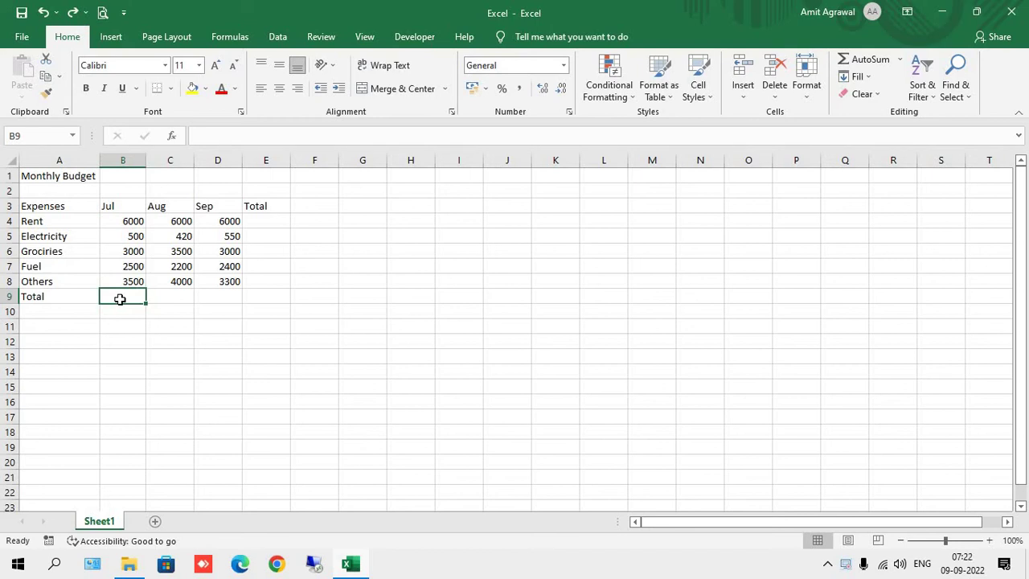
pyautogui.write('=')
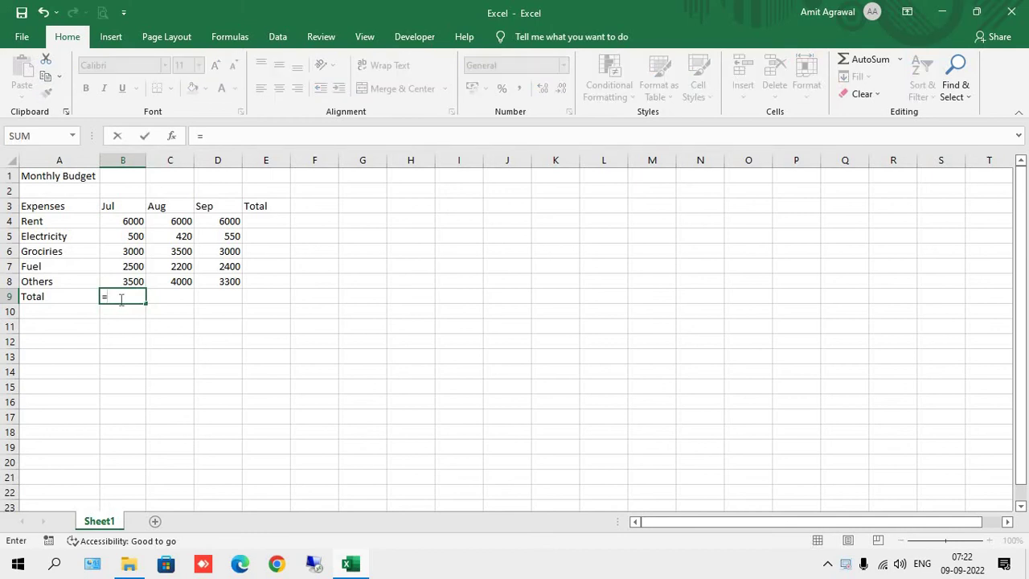
pyautogui.press('Up')
pyautogui.press('Up')
pyautogui.press('Up')
pyautogui.press('Up')
pyautogui.press('Up')
pyautogui.press('Up')
pyautogui.press('Down')
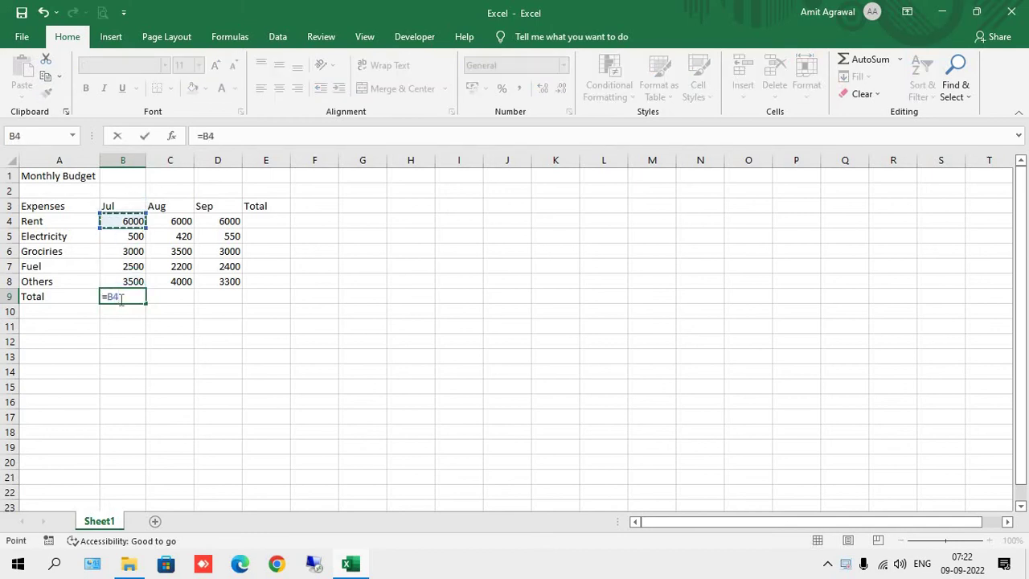
pyautogui.write('+')
pyautogui.press('Up')
pyautogui.press('Up')
pyautogui.press('Up')
pyautogui.press('Up')
pyautogui.write('+')
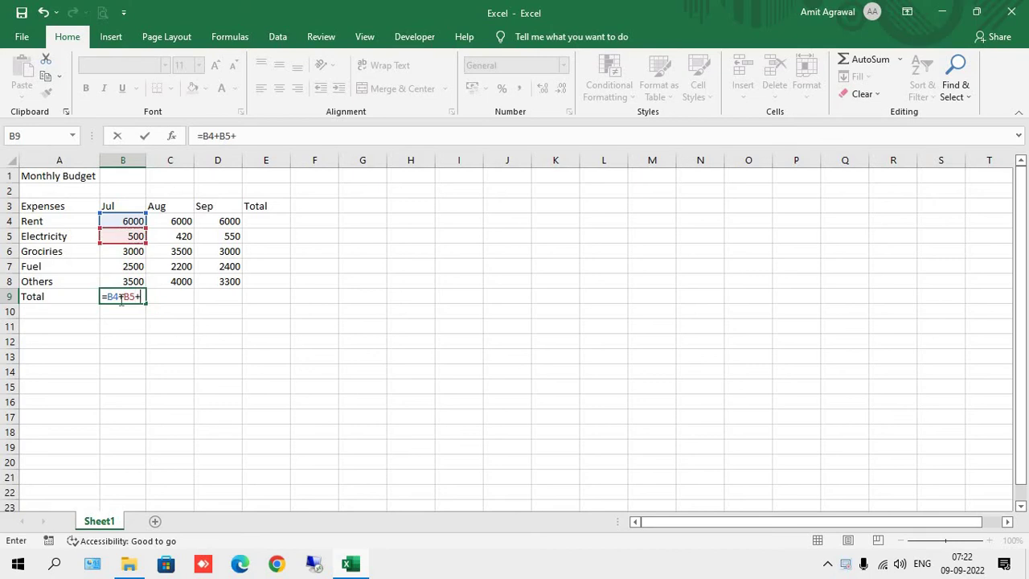
pyautogui.press('Up')
pyautogui.press('Up')
pyautogui.press('Up')
pyautogui.write('+')
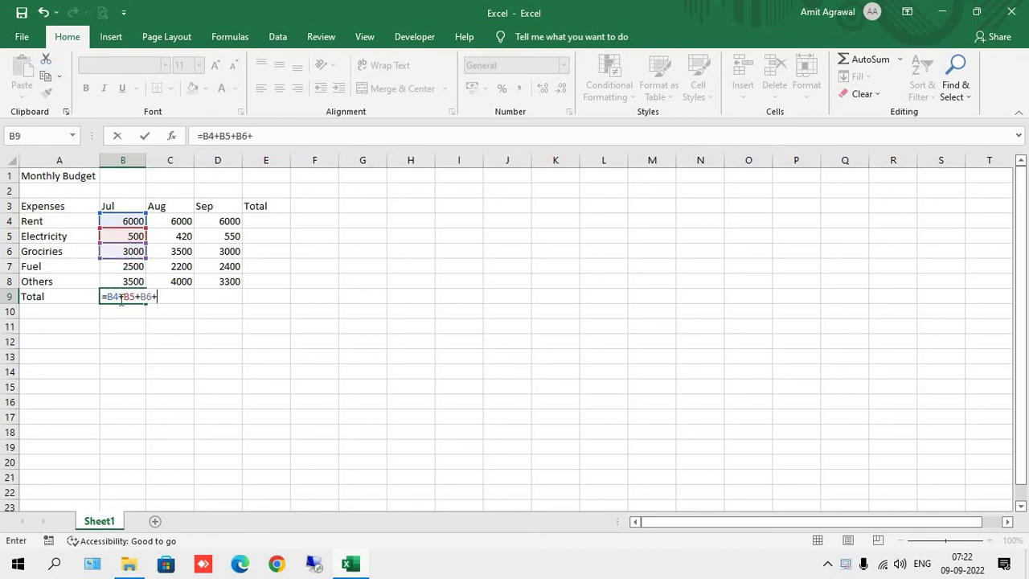
pyautogui.press('Up')
pyautogui.press('Up')
pyautogui.write('+')
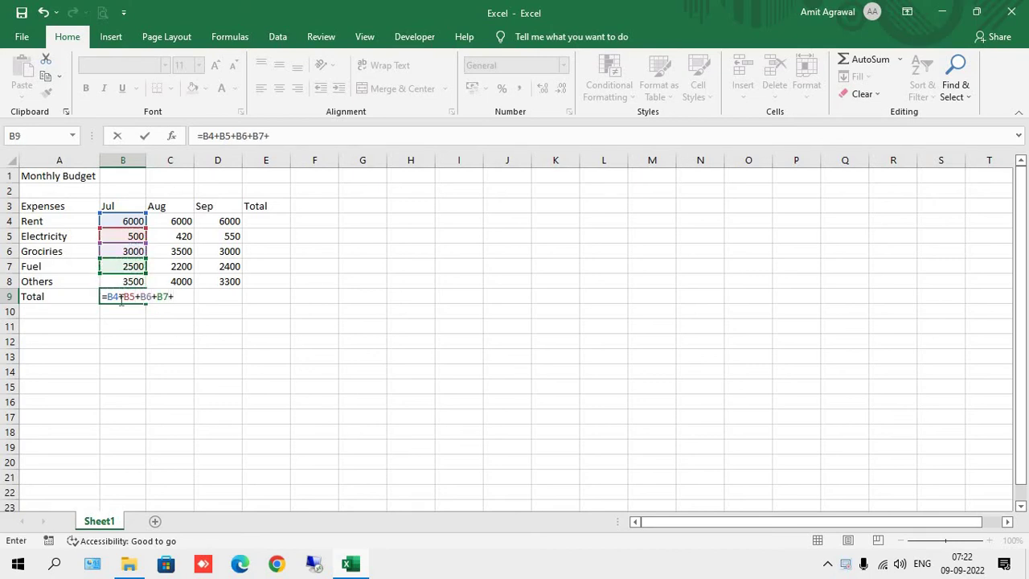
pyautogui.press('Up')
pyautogui.press('Return')
# Make the Jul total in cell B9 bold
pyautogui.click(119, 299)
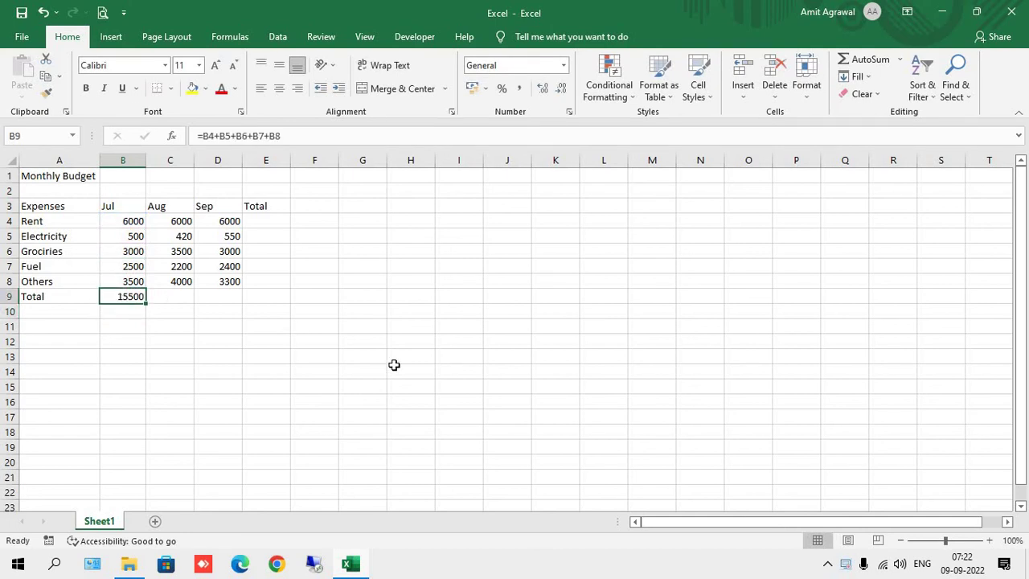
pyautogui.hotkey('ctrl', 'b')
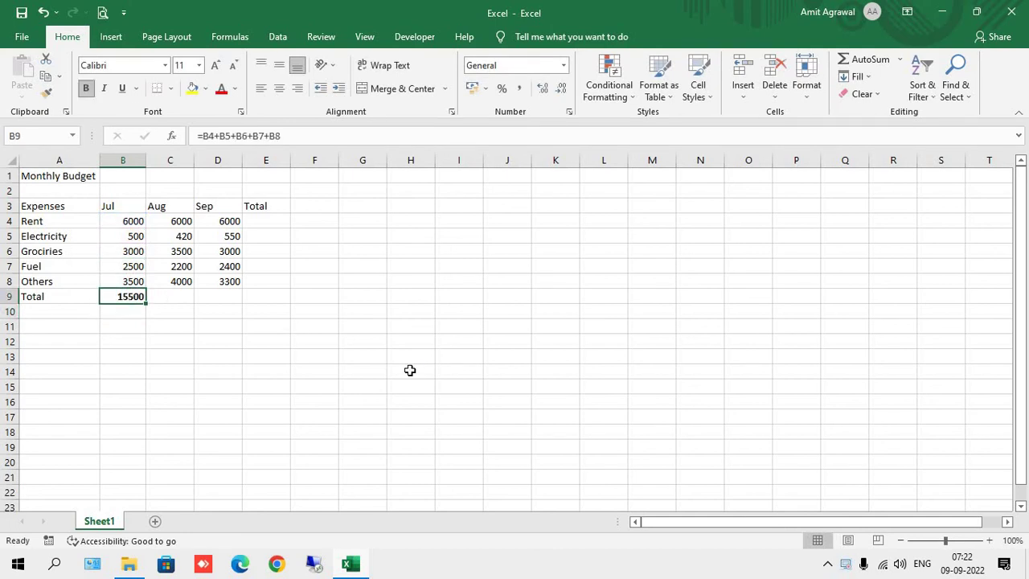
pyautogui.press('Right')
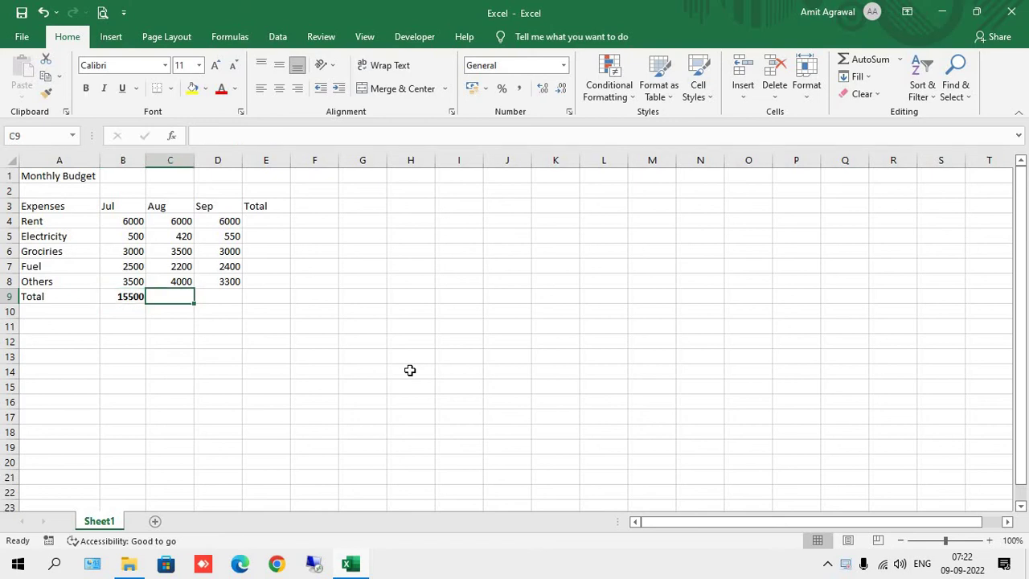
pyautogui.press('Left')
# Total the Aug expenses in cell C9 with a SUM function over the range C4:C8
pyautogui.press('Right')
pyautogui.write('=sum')
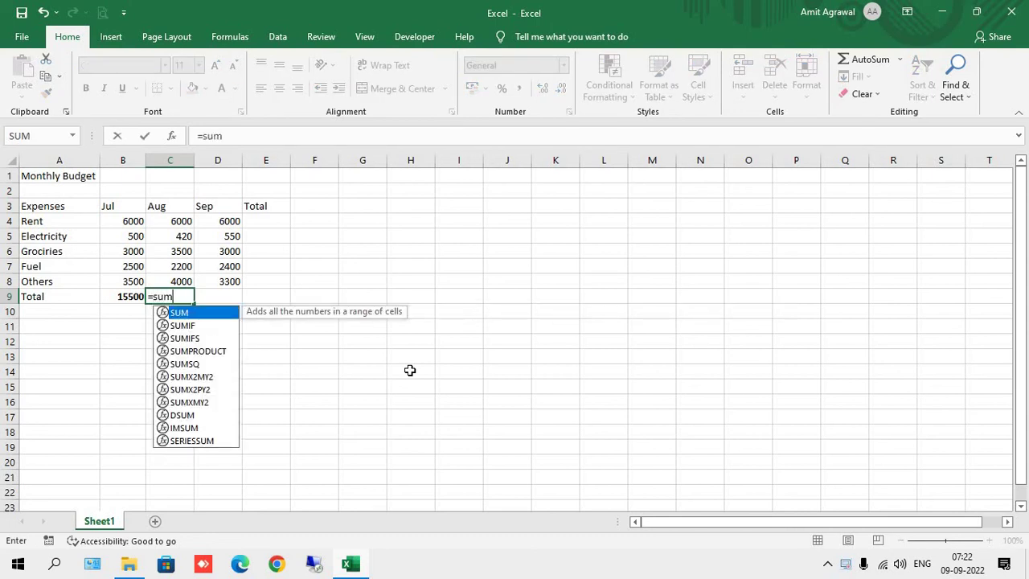
pyautogui.write('(')
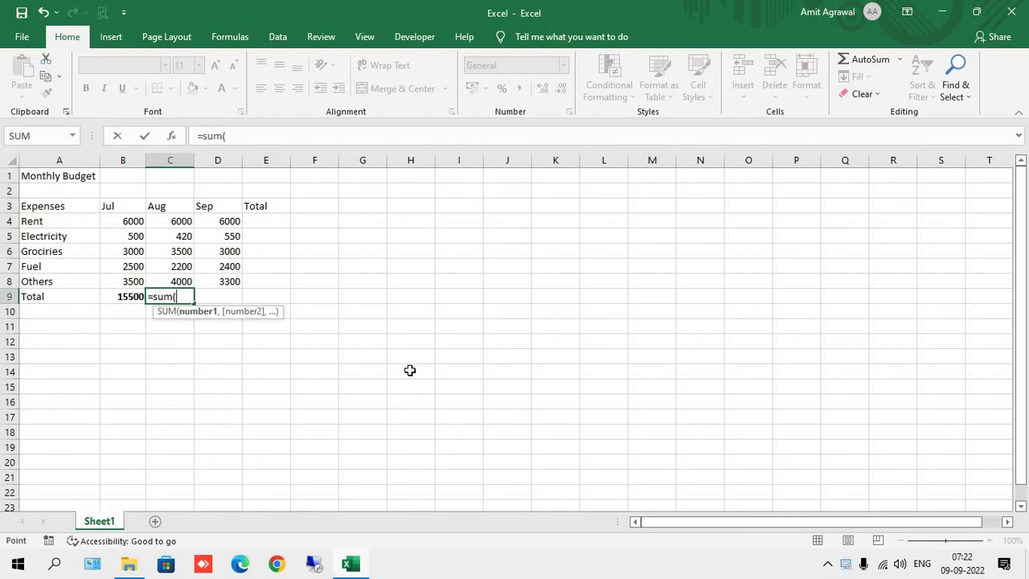
pyautogui.press('Up')
pyautogui.press('Up')
pyautogui.press('Up')
pyautogui.press('Up')
pyautogui.press('Up')
pyautogui.press('Up')
pyautogui.press('Up')
pyautogui.press('Down')
pyautogui.press('Down')
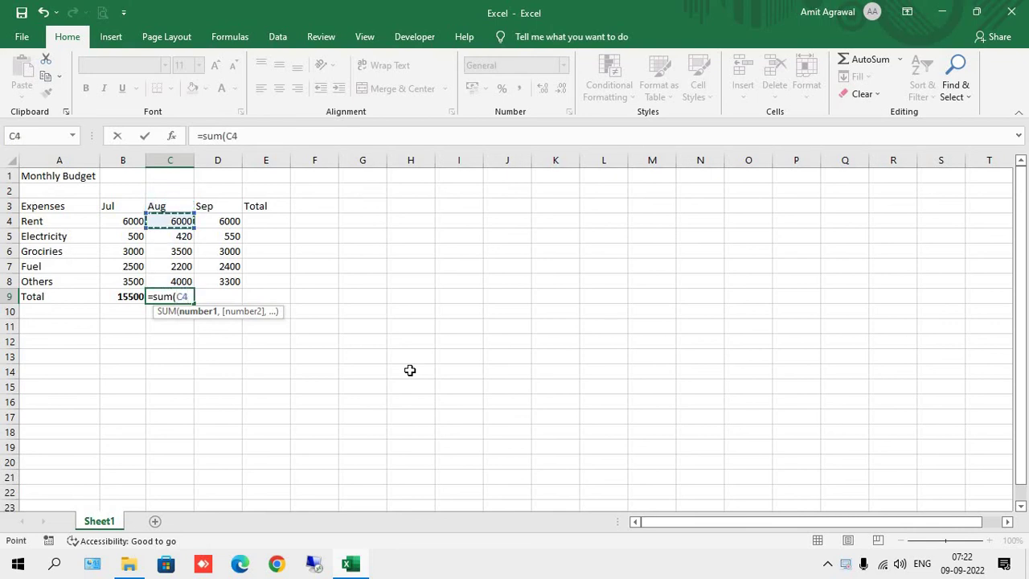
pyautogui.hotkey('shift', 'Down')
pyautogui.hotkey('shift', 'Down')
pyautogui.hotkey('shift', 'Down')
pyautogui.hotkey('shift', 'Down')
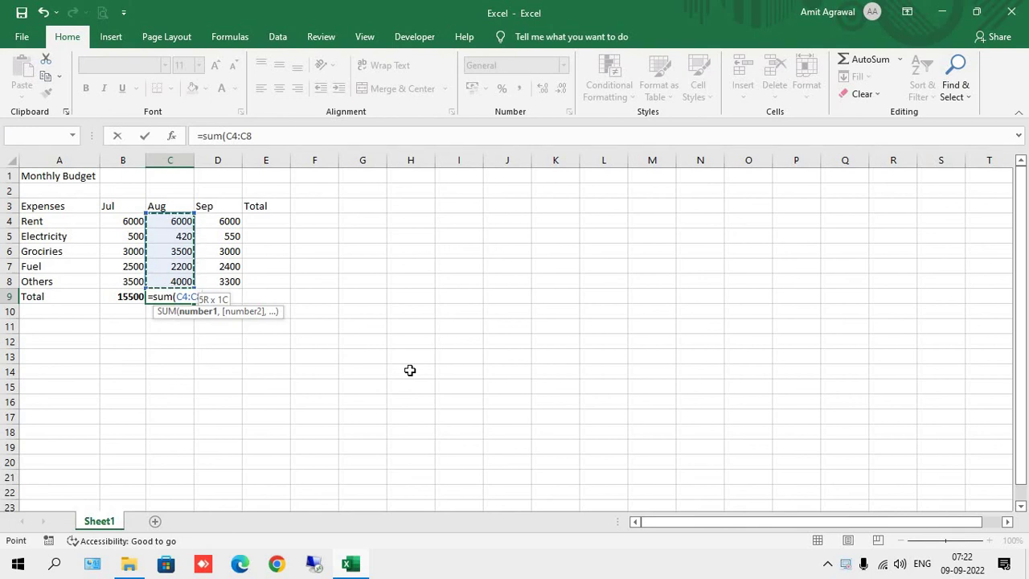
pyautogui.press('Return')
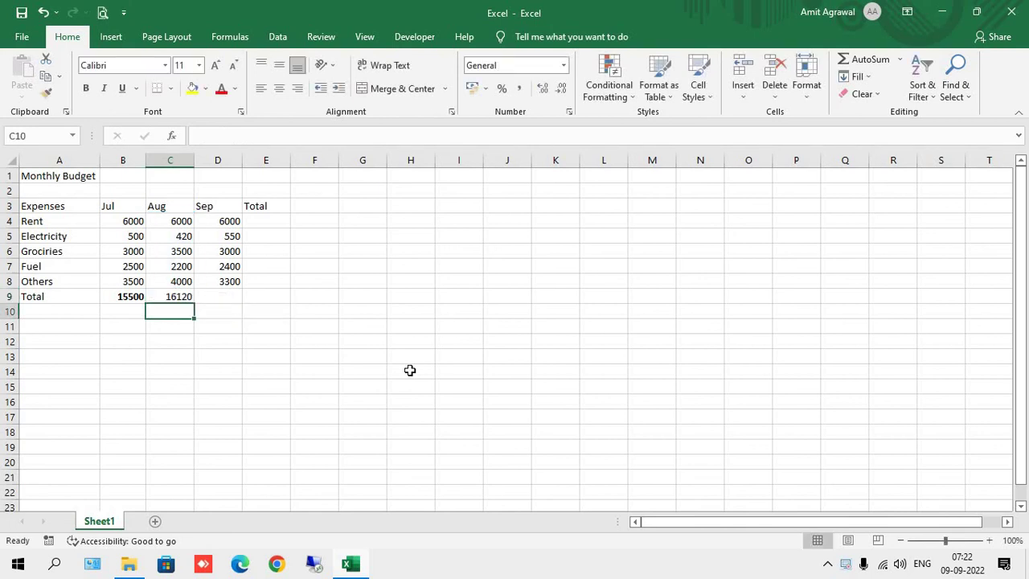
pyautogui.press('Up')
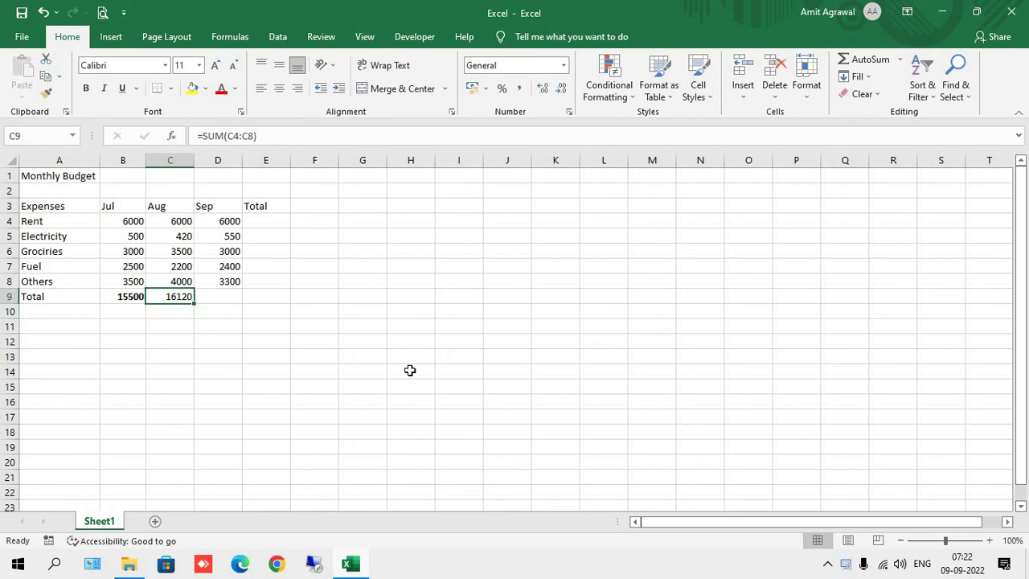
# Total the Sep amounts in cells D4 to D8 with AutoSum, placing the result in D9
pyautogui.press('Right')
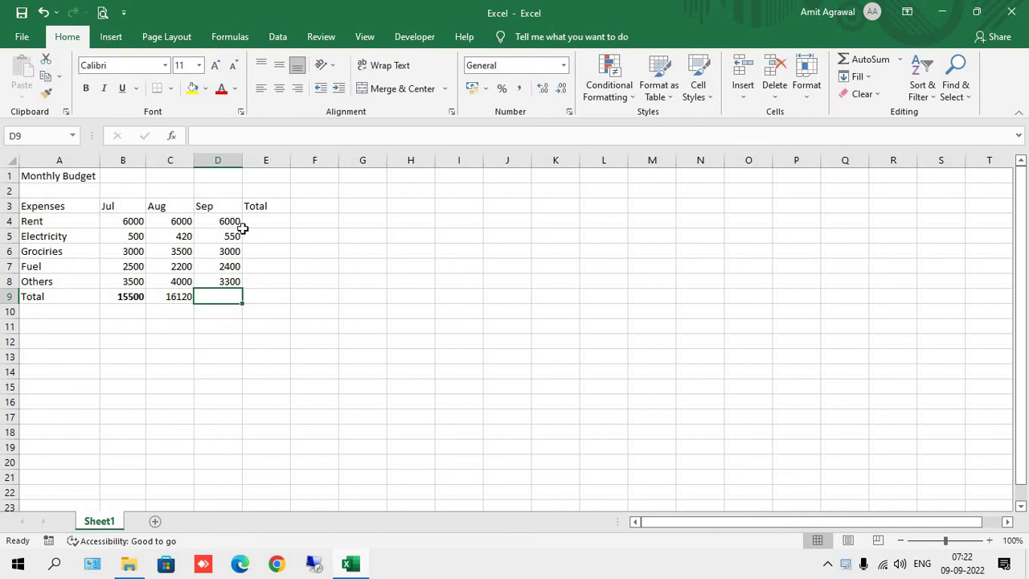
pyautogui.moveTo(227, 222); pyautogui.dragTo(226, 281)
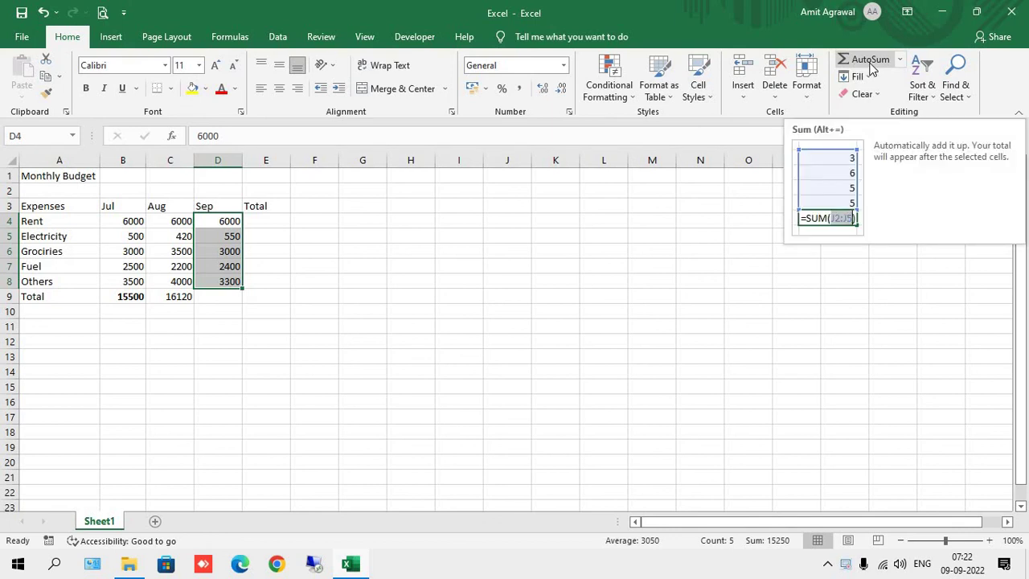
pyautogui.click(869, 60)
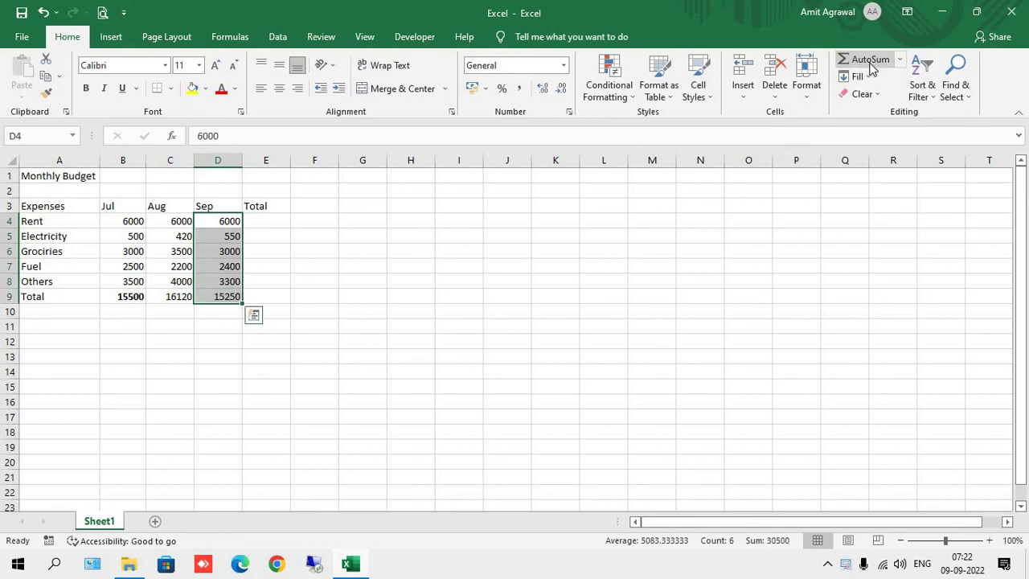
pyautogui.click(490, 296)
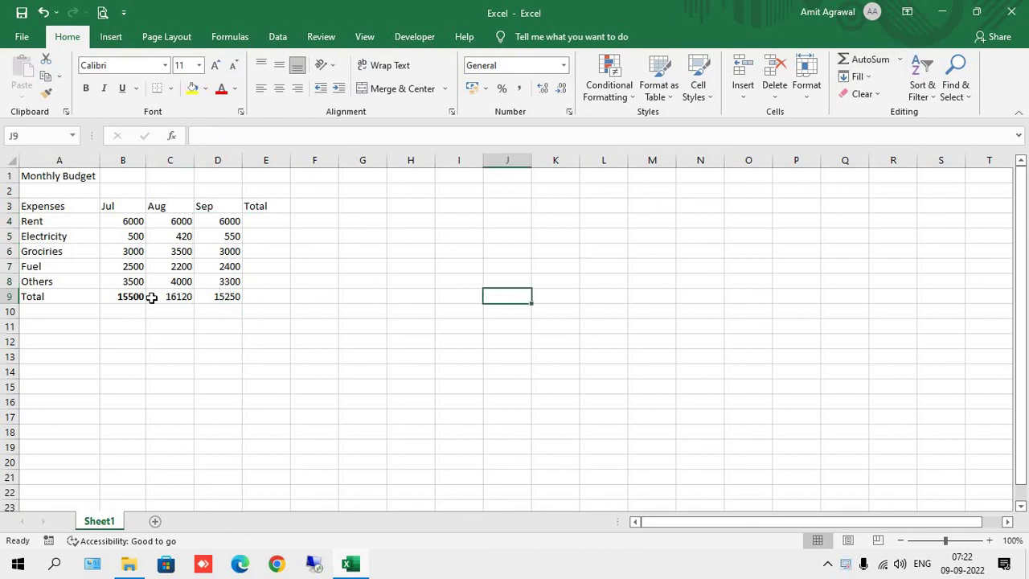
# Make the entire Total row, row 9, bold
pyautogui.click(4, 295)
pyautogui.click(86, 90)
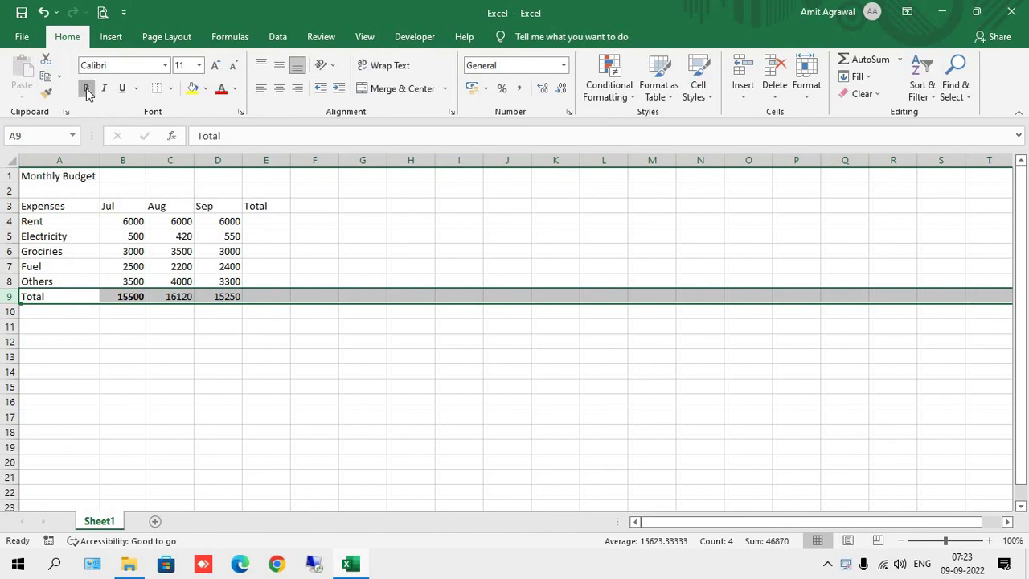
pyautogui.click(223, 374)
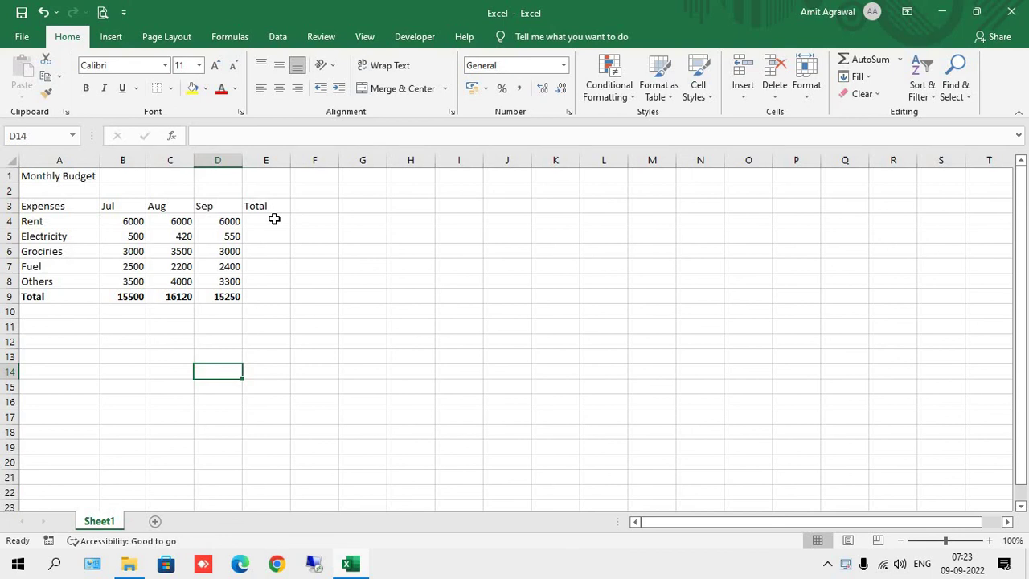
# Total the Rent amounts in cell E4 with a SUM function over the range B4:D4
pyautogui.click(274, 218)
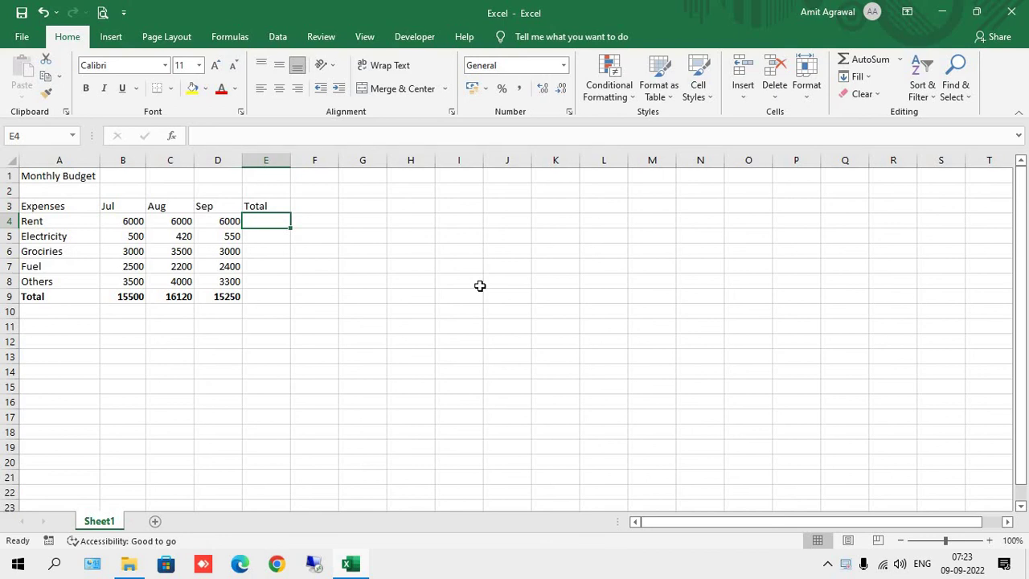
pyautogui.write('=sum')
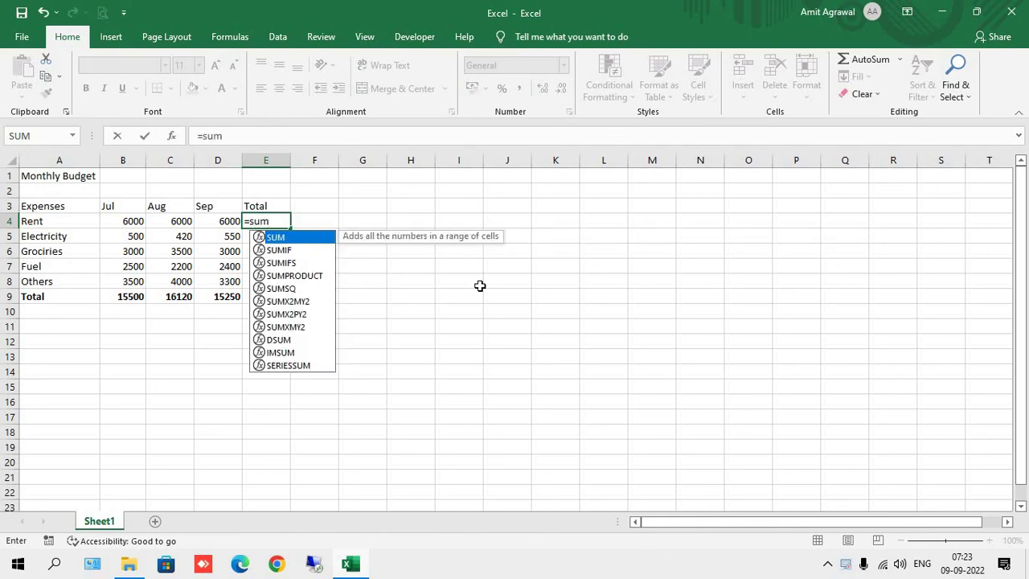
pyautogui.write('(')
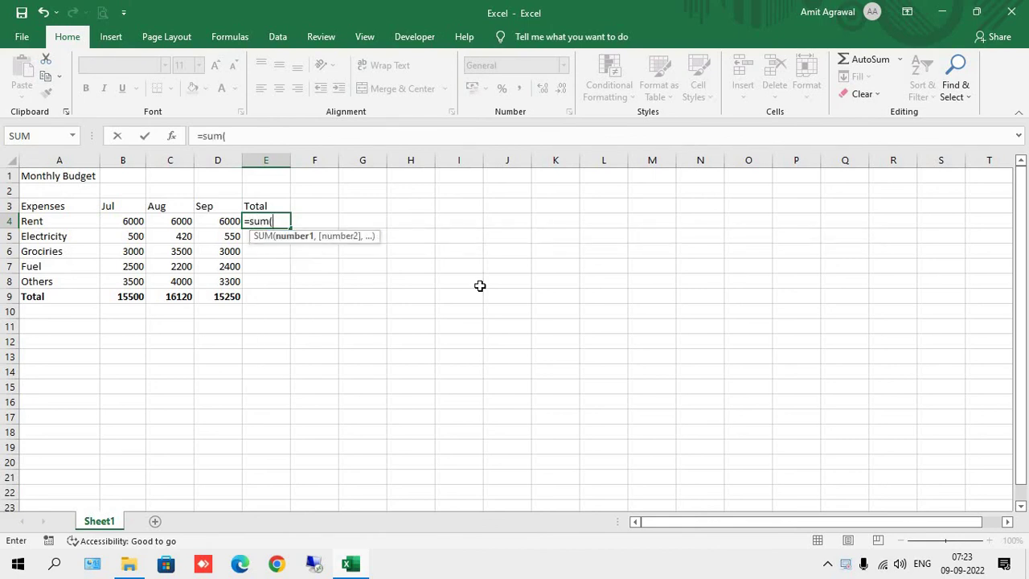
pyautogui.press('Left')
pyautogui.hotkey('shift', 'Left')
pyautogui.hotkey('shift', 'Left')
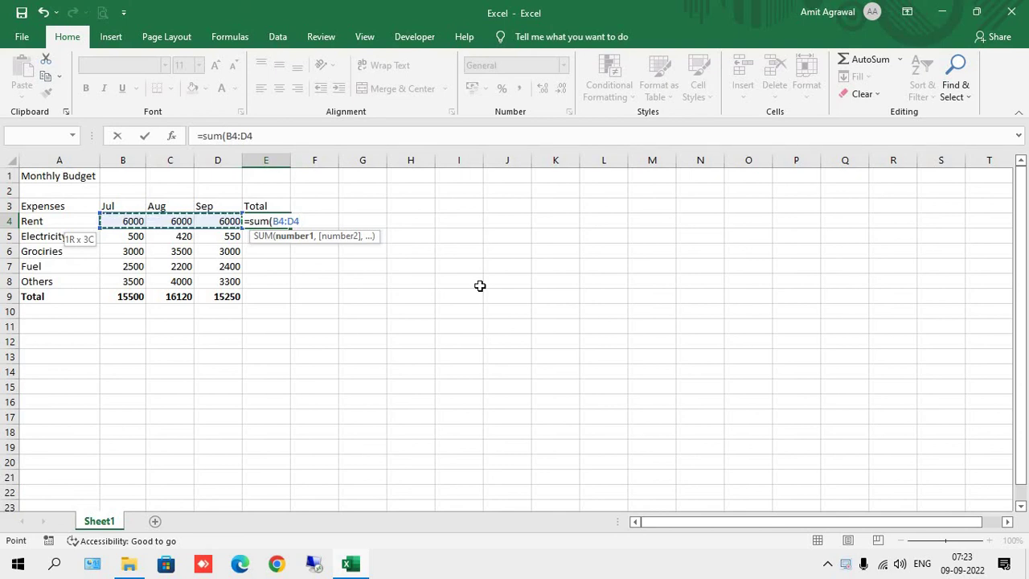
pyautogui.press('Return')
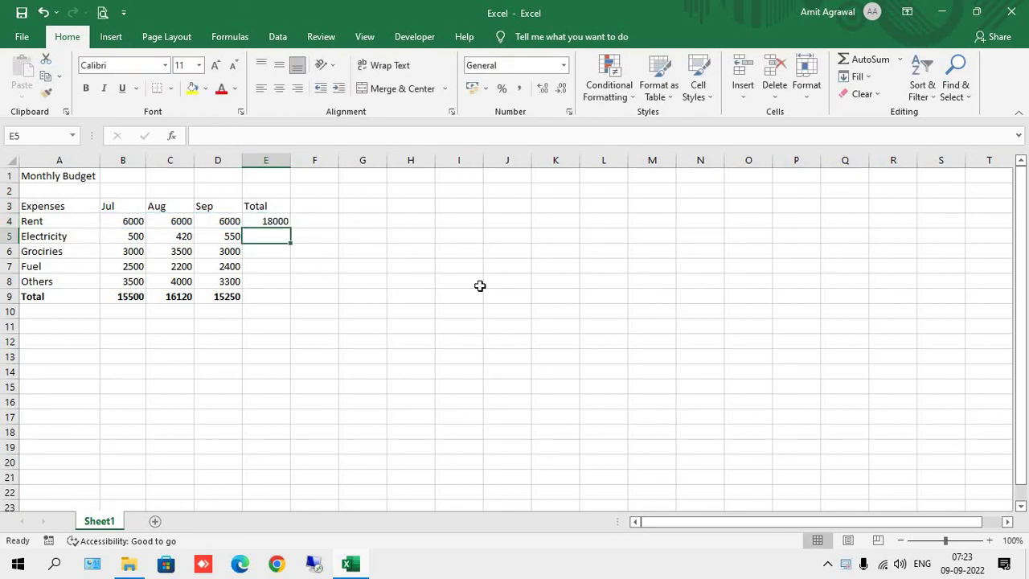
# Copy the Rent total formula from cell E4 into cells E5 to E9
pyautogui.press('Up')
pyautogui.hotkey('ctrl', 'c')
pyautogui.press('Down')
pyautogui.hotkey('shift', 'Down')
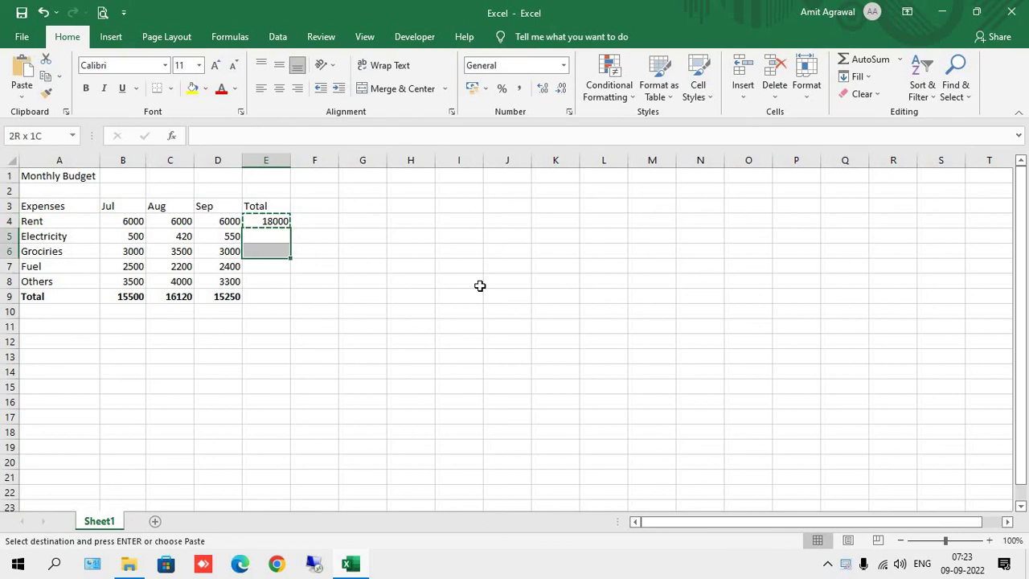
pyautogui.hotkey('shift', 'Down')
pyautogui.hotkey('shift', 'Down')
pyautogui.hotkey('shift', 'Down')
pyautogui.press('Return')
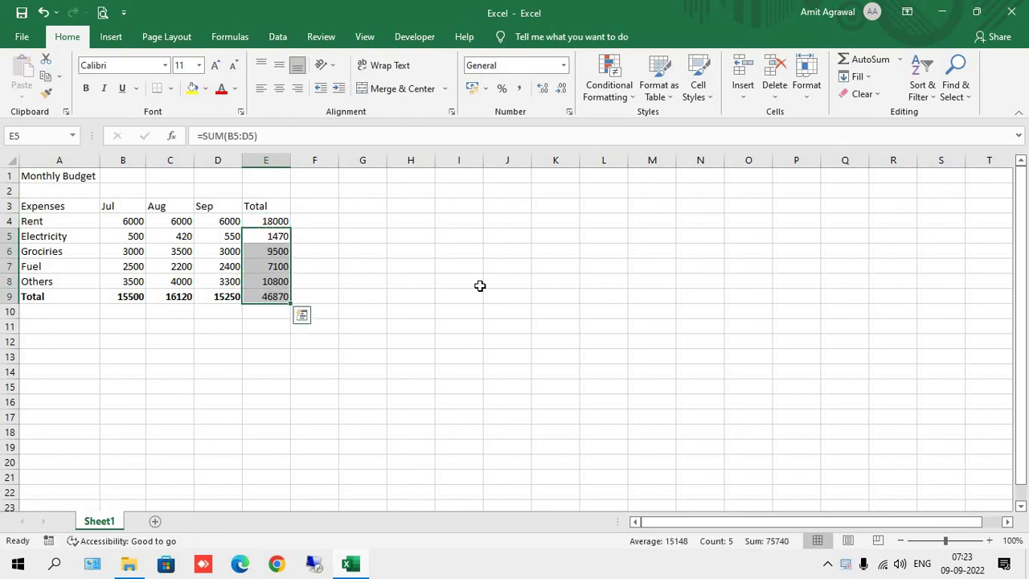
# Make the row totals in cells E4 to E9 bold
pyautogui.press('Up')
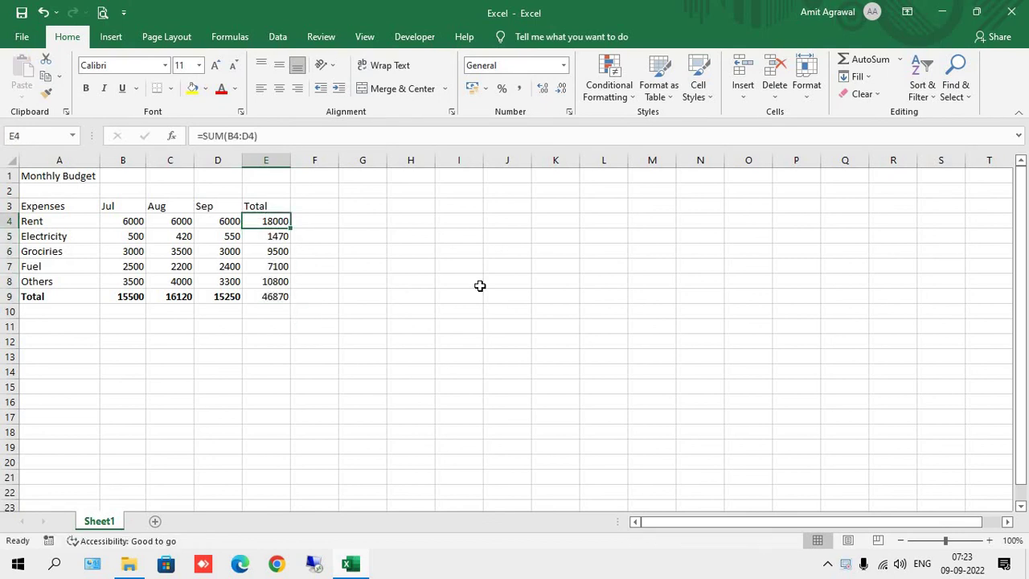
pyautogui.hotkey('ctrl', 'shift', 'Down')
pyautogui.hotkey('ctrl', 'b')
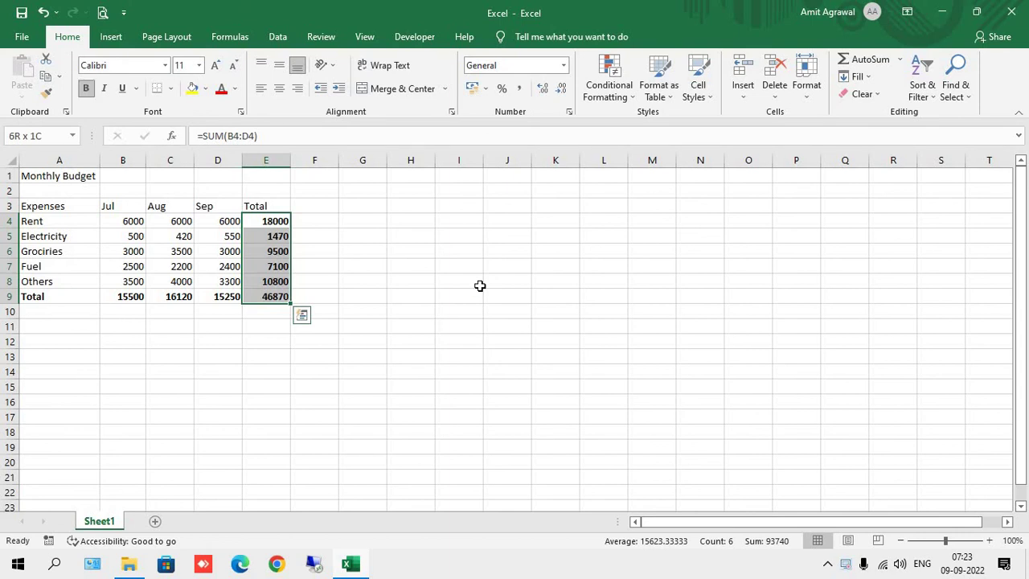
pyautogui.click(278, 402)
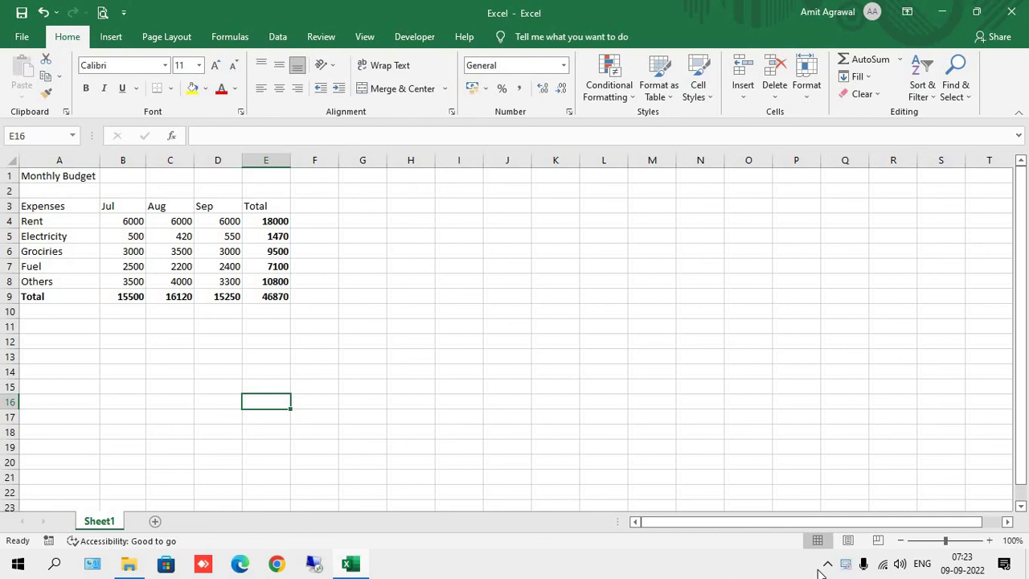
pyautogui.click(846, 566)
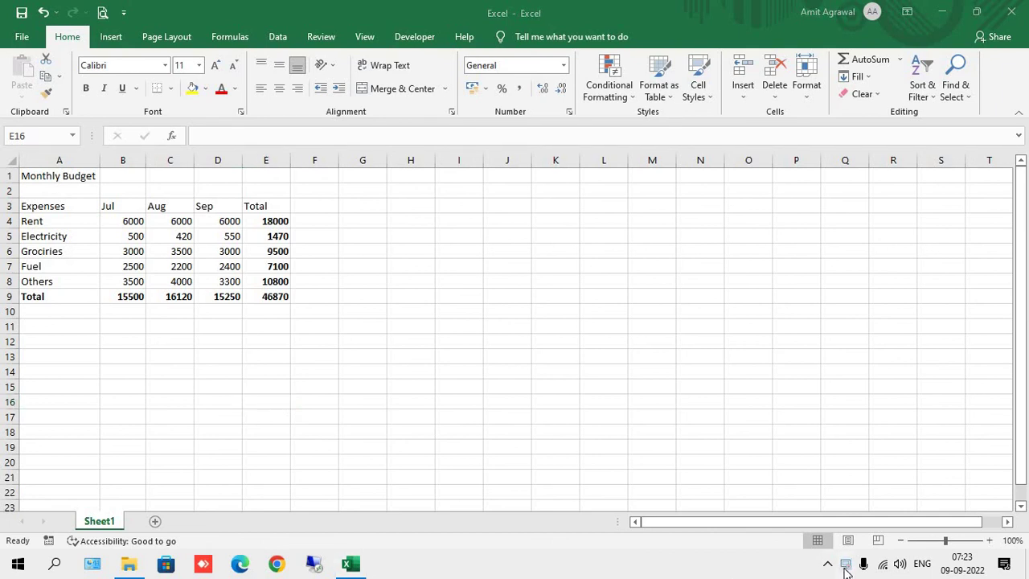
pyautogui.rightClick(852, 568)
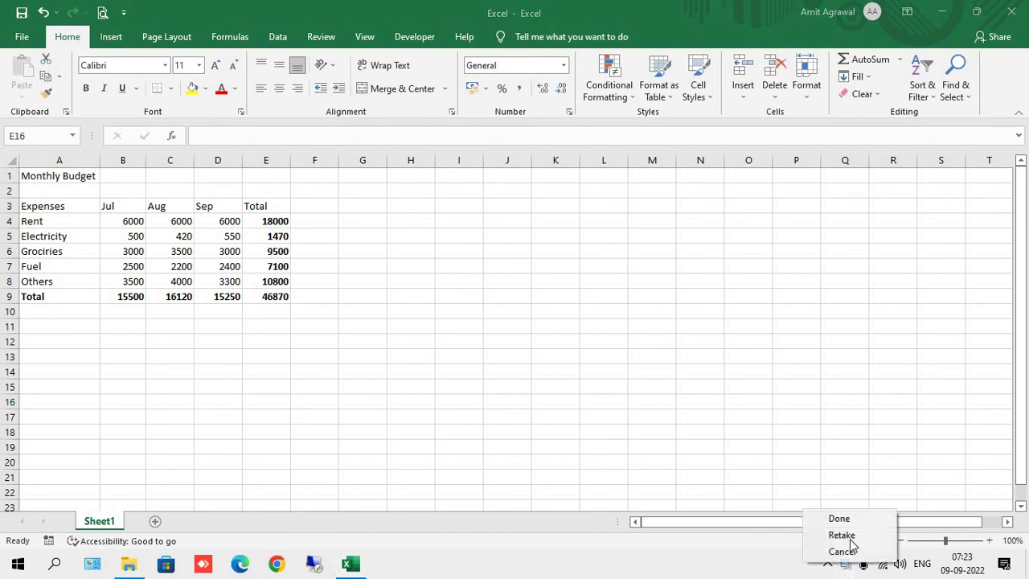